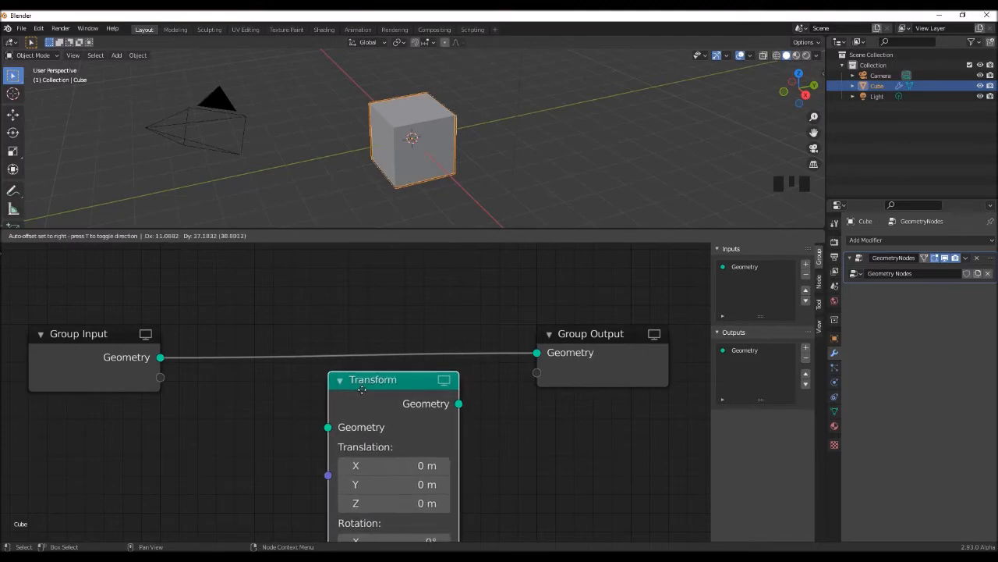
Insert the Transform node between Group Input and Group Output, then add a Boolean node between Transform and Group Output
{"action": "left_click", "coordinate": [337, 356]}
{"action": "left_click_drag", "start_coordinate": [396, 350], "coordinate": [379, 326]}
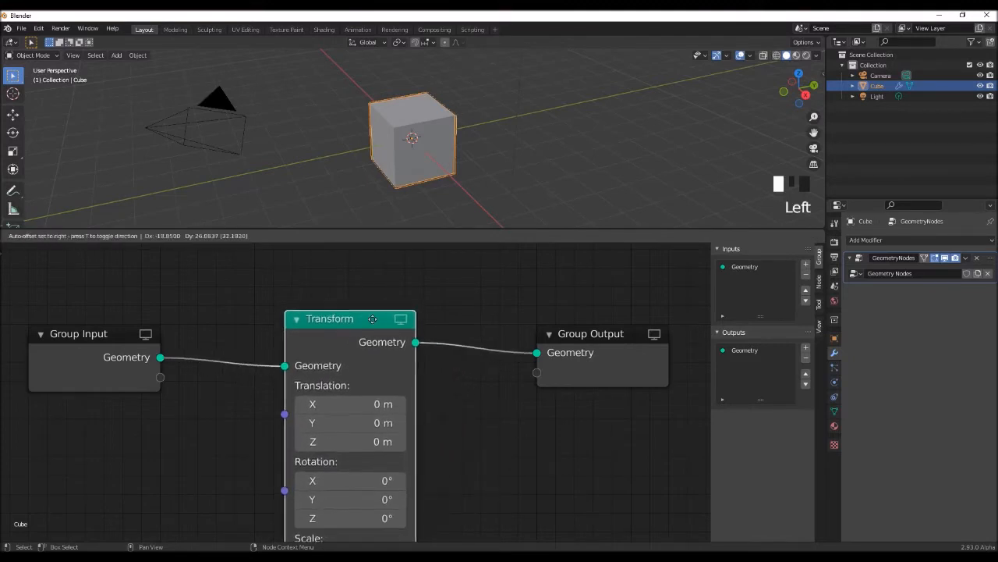
{"action": "key", "text": "shift+a"}
{"action": "left_click", "coordinate": [467, 406]}
{"action": "type", "text": "boo"}
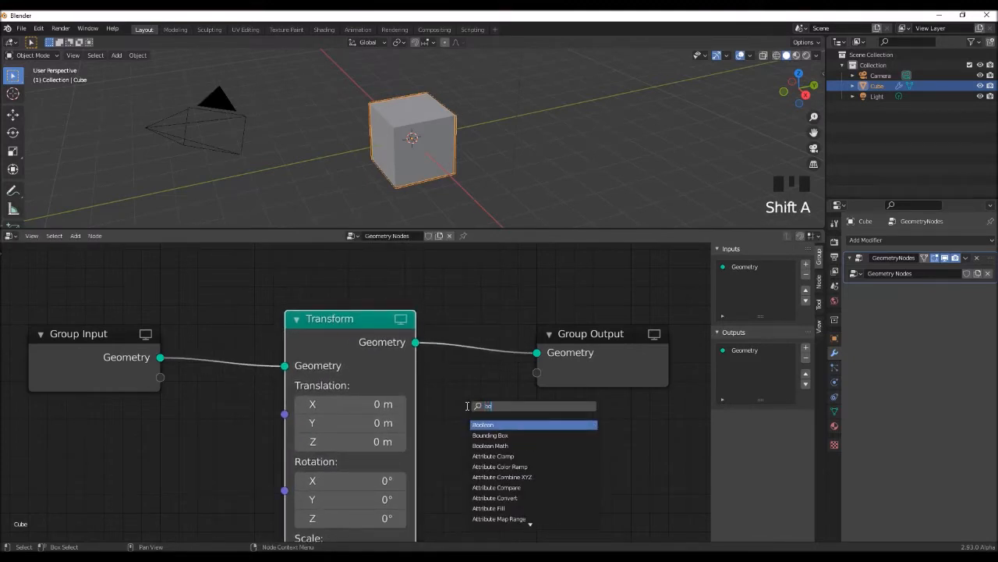
{"action": "left_click", "coordinate": [500, 424]}
{"action": "left_click", "coordinate": [466, 334]}
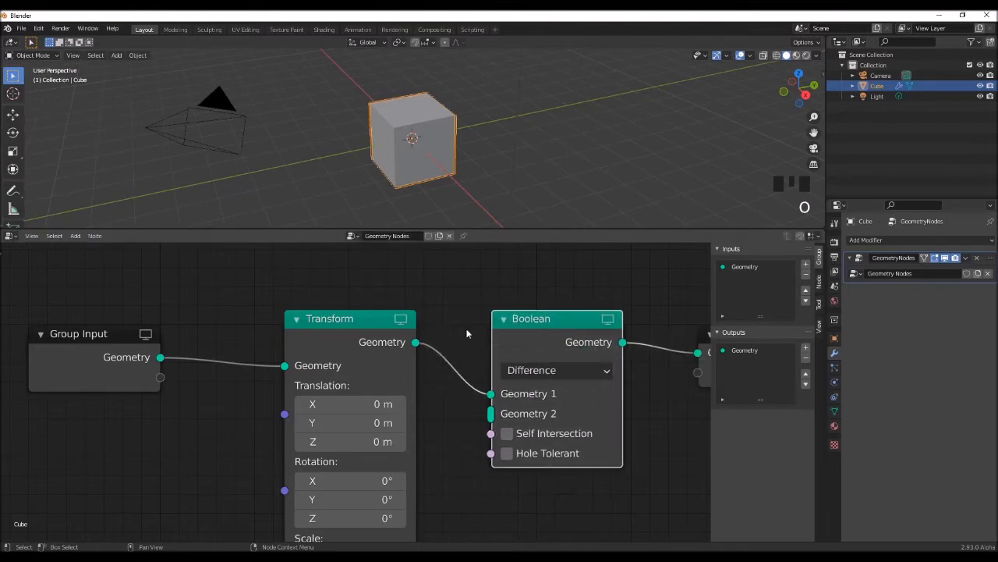
Set the Boolean node's operation to Union and connect the Transform node's Geometry output to its Geometry input
{"action": "left_click", "coordinate": [535, 372]}
{"action": "left_click", "coordinate": [522, 413]}
{"action": "left_click_drag", "start_coordinate": [416, 341], "coordinate": [442, 382]}
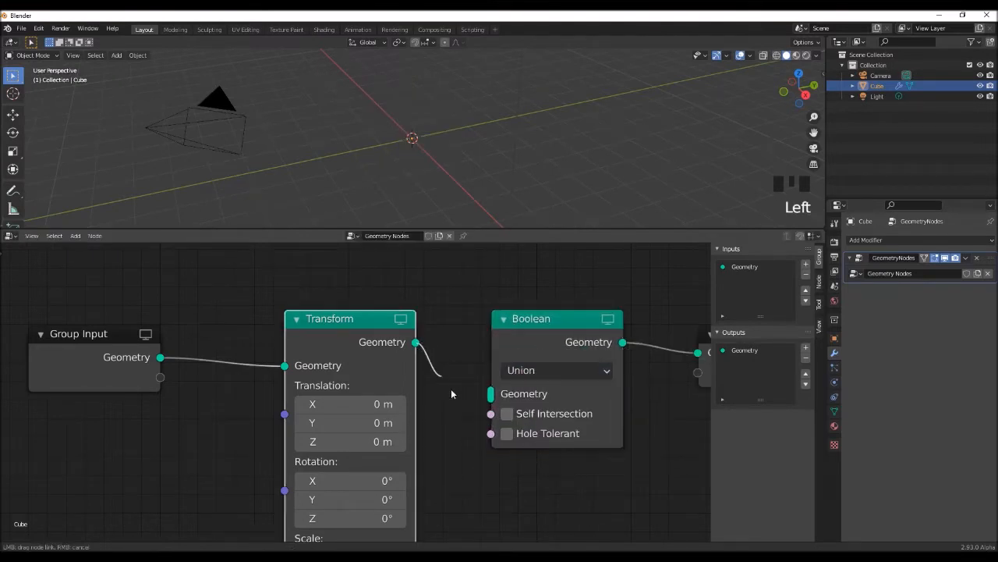
{"action": "left_click_drag", "start_coordinate": [486, 405], "coordinate": [490, 394]}
{"action": "left_click_drag", "start_coordinate": [361, 320], "coordinate": [371, 320]}
Space out the Group Input and Transform nodes and add a Combine XYZ node between them
{"action": "scroll", "coordinate": [226, 449], "scroll_direction": "down", "scroll_amount": 5}
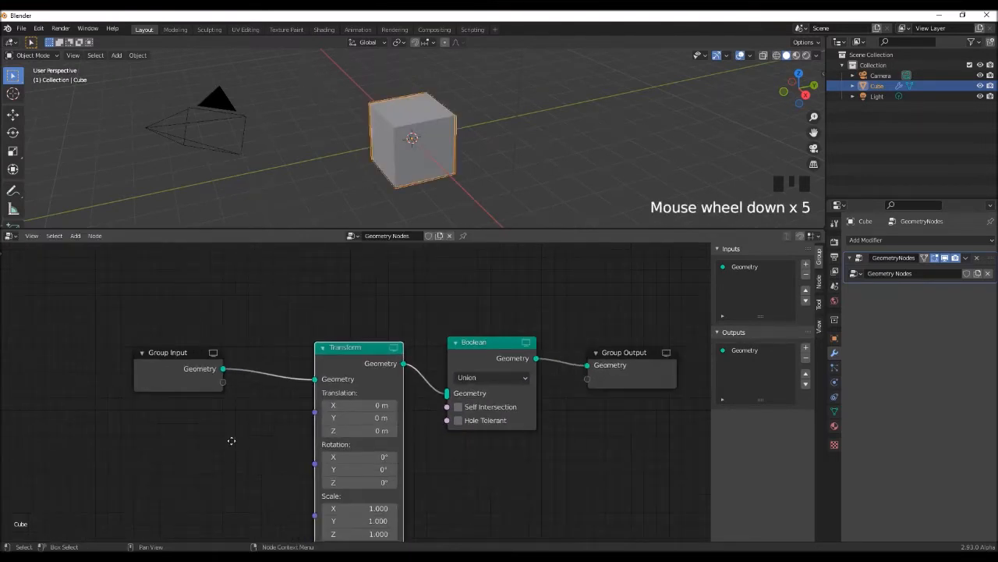
{"action": "middle_click_drag", "start_coordinate": [187, 360], "coordinate": [220, 306]}
{"action": "left_click_drag", "start_coordinate": [220, 306], "coordinate": [114, 300]}
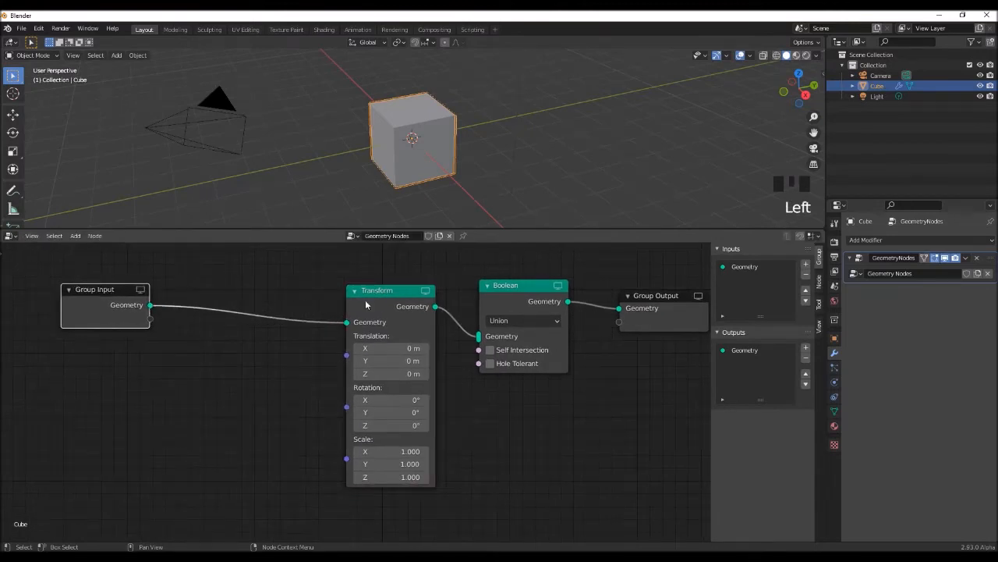
{"action": "left_click_drag", "start_coordinate": [366, 314], "coordinate": [376, 313]}
{"action": "key", "text": "shift+a"}
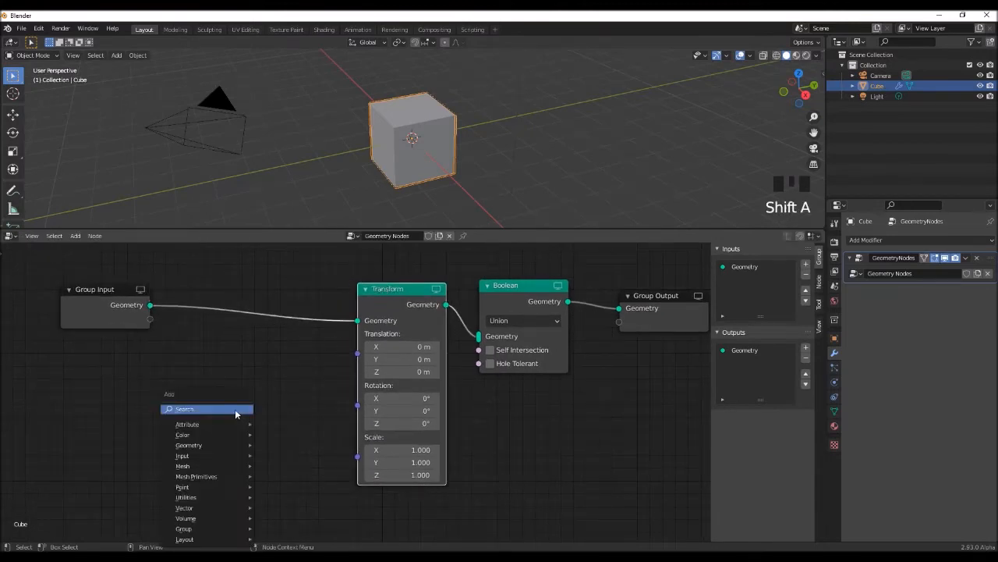
{"action": "type", "text": "comb"}
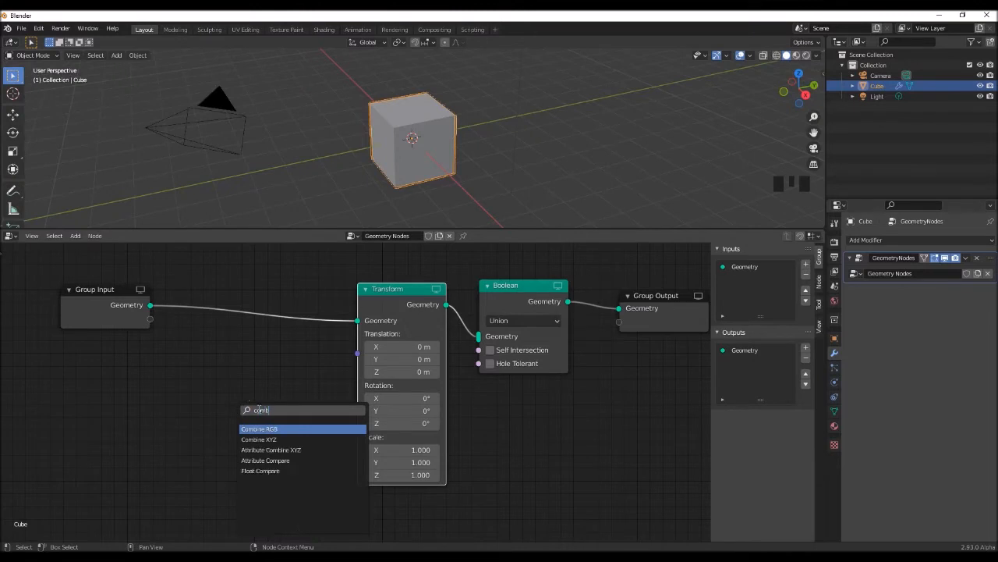
{"action": "key", "text": "Return"}
{"action": "left_click", "coordinate": [260, 376]}
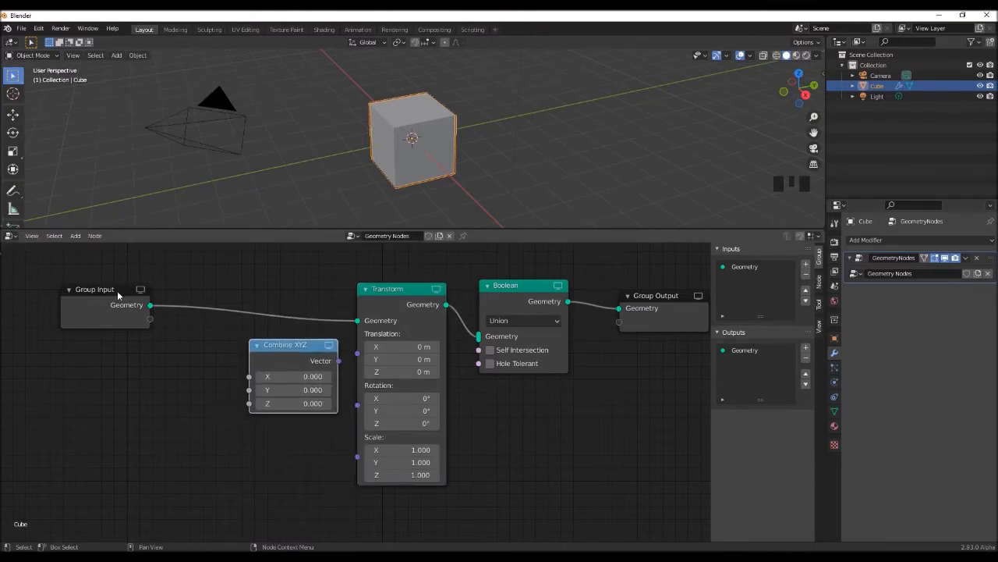
Shift Group Input away from the other nodes and add a Math node set to Add beside the Combine XYZ node
{"action": "left_click_drag", "start_coordinate": [117, 290], "coordinate": [98, 286]}
{"action": "key", "text": "shift+a"}
{"action": "left_click", "coordinate": [135, 388]}
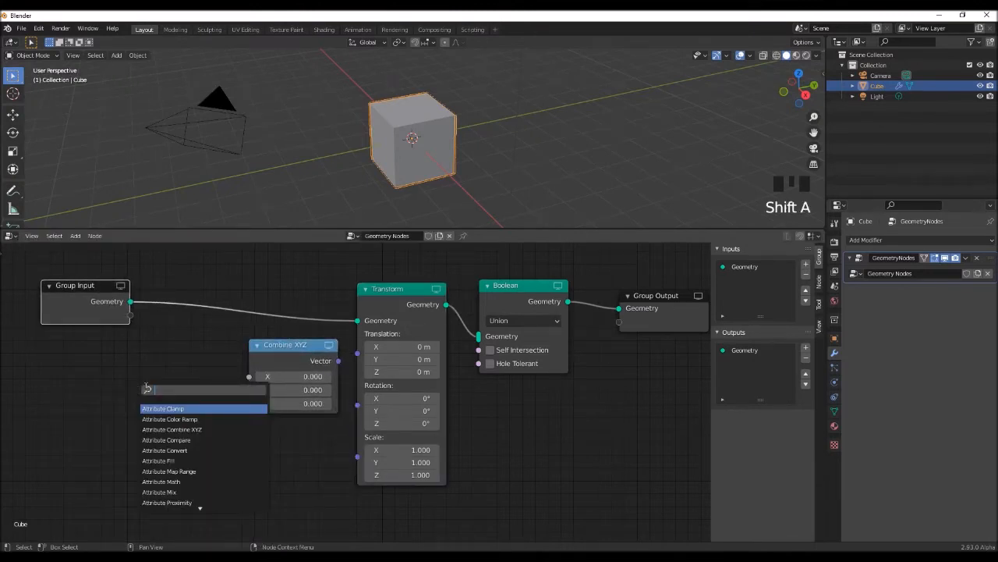
{"action": "type", "text": "add"}
{"action": "key", "text": "Return"}
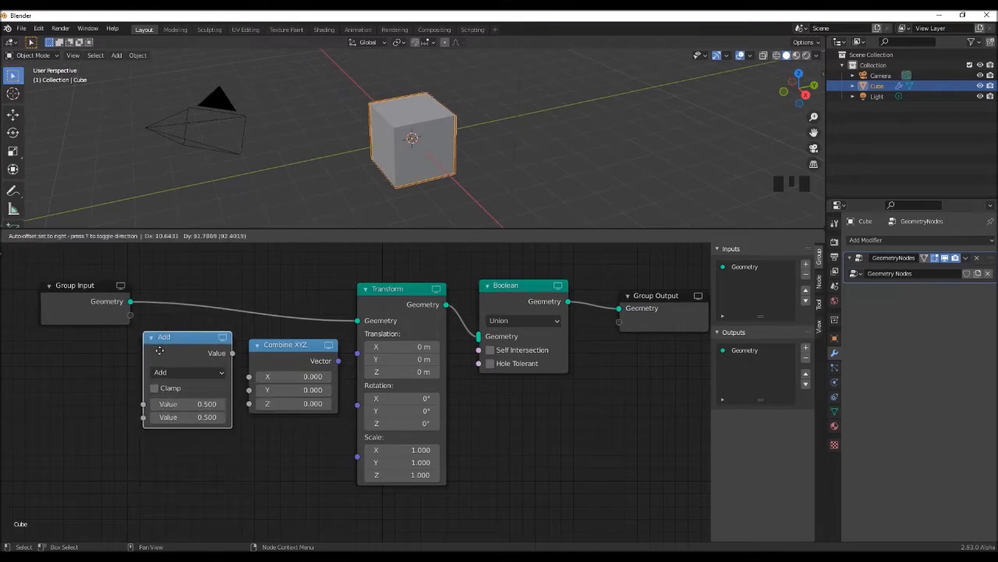
{"action": "left_click", "coordinate": [159, 351]}
Link Combine XYZ to the Transform's Translation and the Math node to Combine XYZ's Z, and set the Math operation to Multiply
{"action": "middle_click_drag", "start_coordinate": [271, 461], "coordinate": [288, 481]}
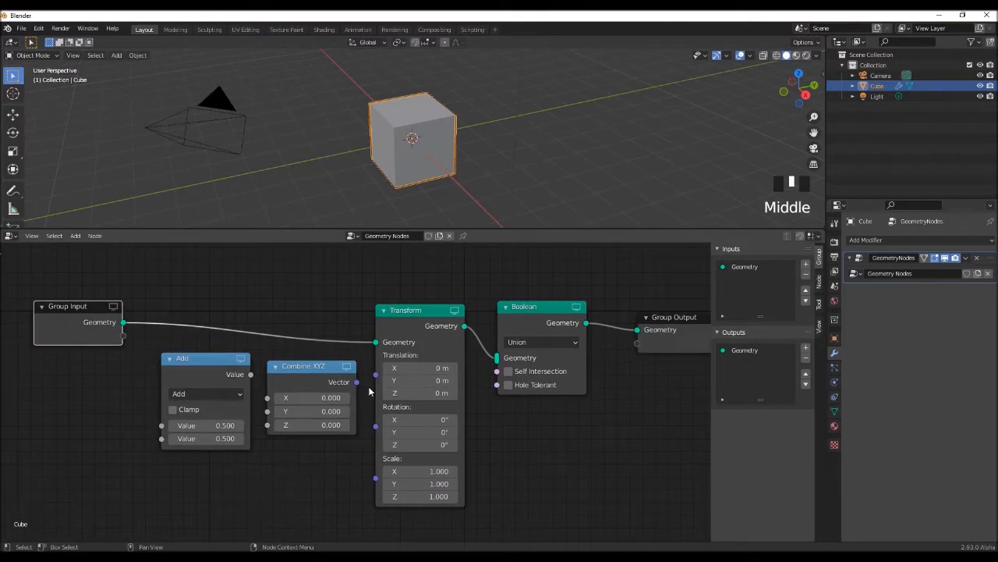
{"action": "left_click_drag", "start_coordinate": [358, 385], "coordinate": [314, 365]}
{"action": "left_click_drag", "start_coordinate": [269, 422], "coordinate": [250, 373]}
{"action": "left_click", "coordinate": [242, 394]}
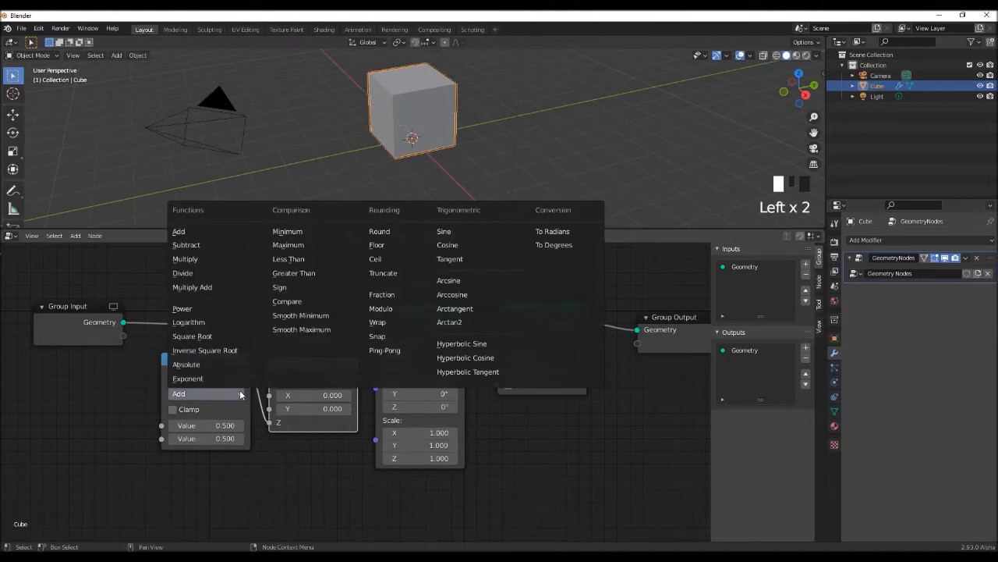
{"action": "left_click", "coordinate": [188, 260]}
Expose the Multiply node's first value as a new group input and name it Height
{"action": "middle_click_drag", "start_coordinate": [135, 420], "coordinate": [223, 434]}
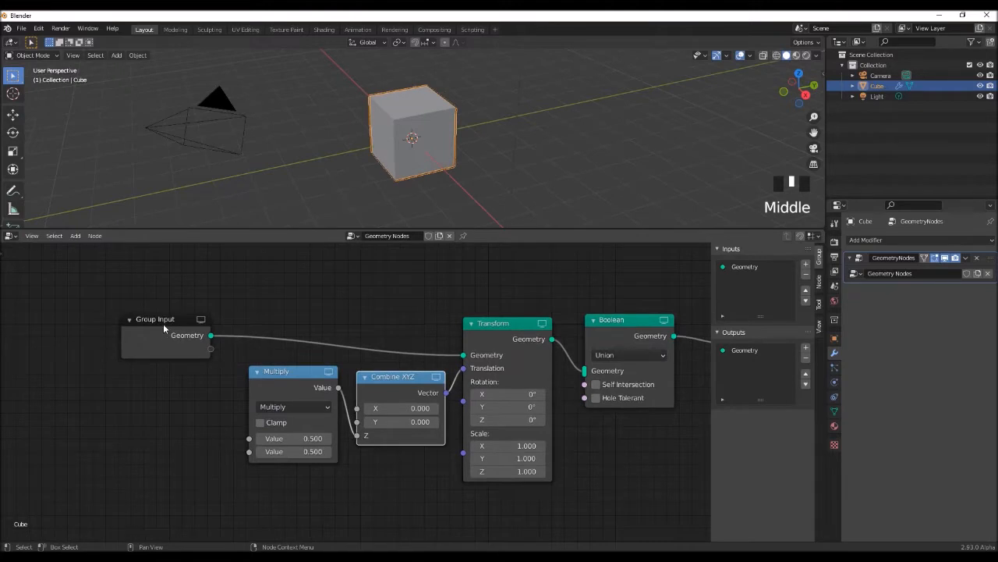
{"action": "left_click_drag", "start_coordinate": [163, 324], "coordinate": [125, 320]}
{"action": "left_click_drag", "start_coordinate": [248, 438], "coordinate": [173, 344]}
{"action": "middle_click_drag", "start_coordinate": [177, 406], "coordinate": [144, 406]}
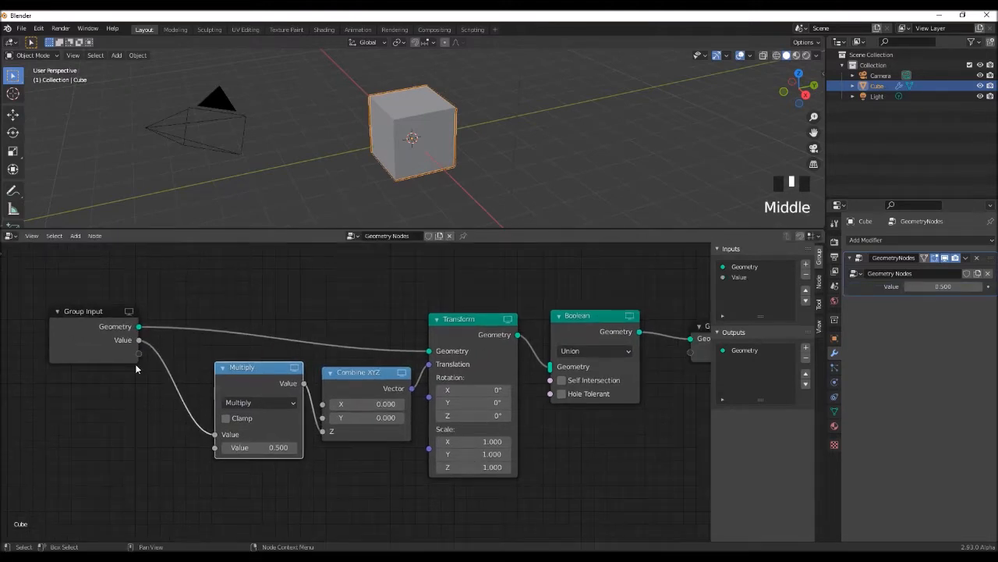
{"action": "left_click", "coordinate": [740, 277]}
{"action": "left_click", "coordinate": [770, 329]}
{"action": "type", "text": "Heig"}
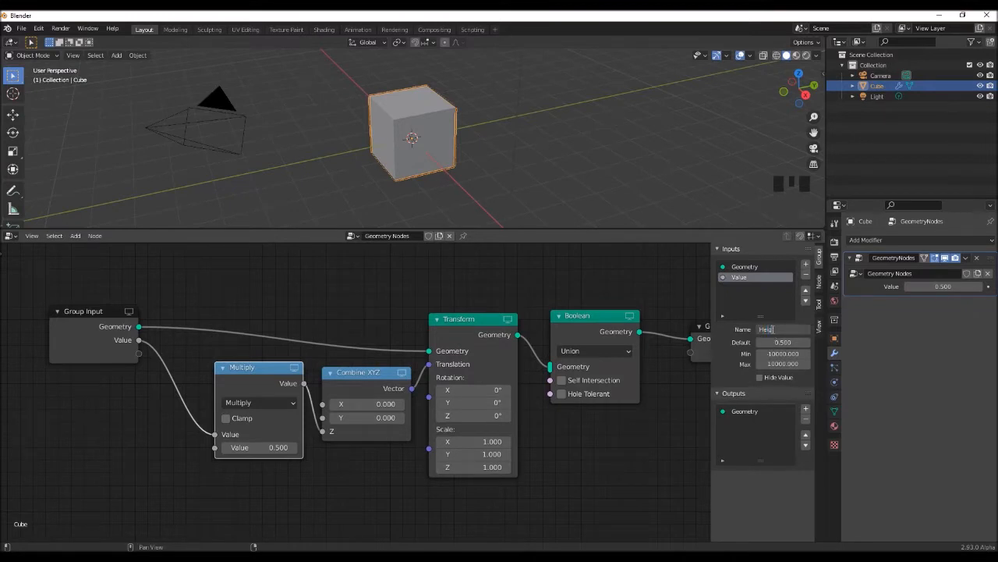
{"action": "type", "text": "ht"}
{"action": "key", "text": "Return"}
Connect the Height group input to the Multiply node's second value as well
{"action": "mouse_move", "coordinate": [253, 490]}
{"action": "middle_mouse_down"}
{"action": "mouse_move", "coordinate": [252, 474]}
{"action": "mouse_move", "coordinate": [241, 477]}
{"action": "middle_mouse_up"}
{"action": "left_click_drag", "start_coordinate": [204, 434], "coordinate": [128, 326]}
{"action": "scroll", "coordinate": [318, 457], "scroll_direction": "down", "scroll_amount": 2}
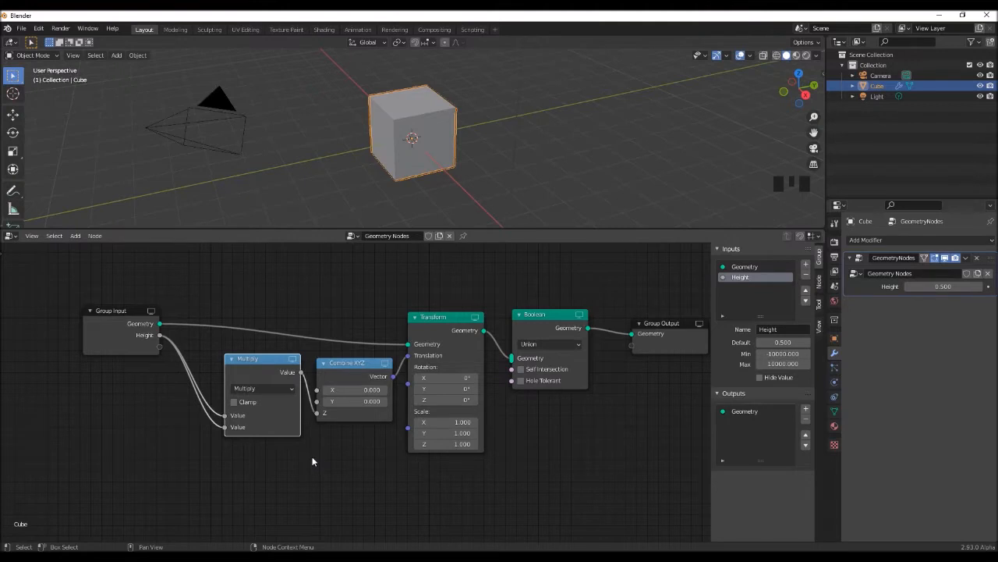
Duplicate the Combine XYZ node below the original and connect its Vector output to the Transform's Scale
{"action": "middle_click_drag", "start_coordinate": [312, 461], "coordinate": [275, 425]}
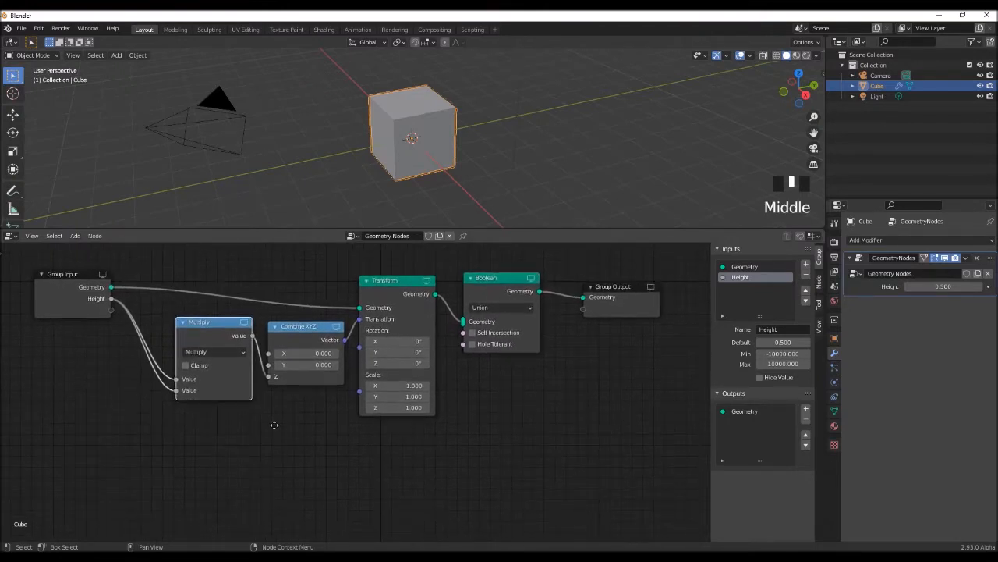
{"action": "left_click", "coordinate": [307, 329]}
{"action": "key", "text": "shift+d"}
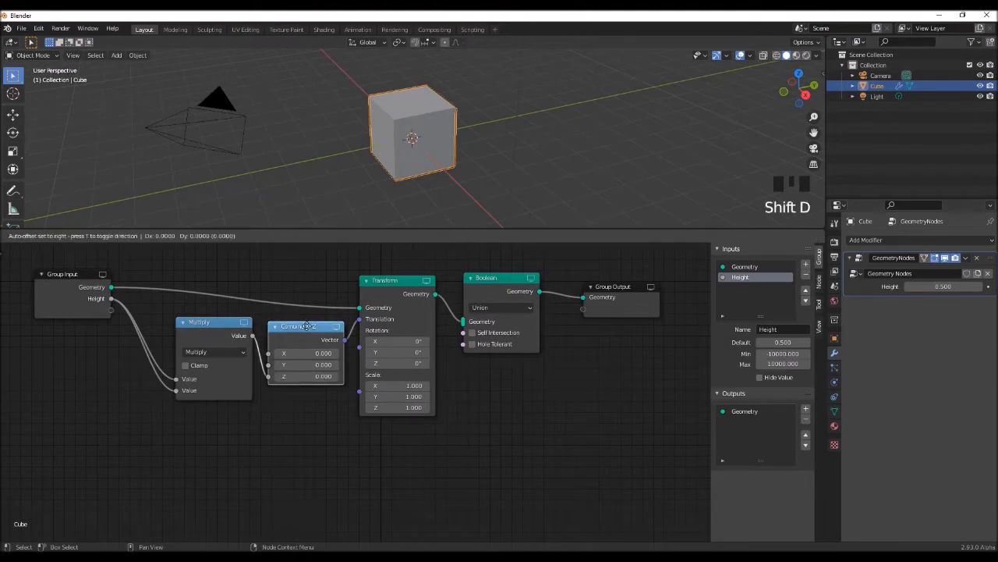
{"action": "left_click", "coordinate": [341, 438]}
{"action": "left_click_drag", "start_coordinate": [341, 434], "coordinate": [360, 391]}
Duplicate the Multiply node and connect the copy's Value output to the X input of the lower Combine XYZ node
{"action": "middle_click_drag", "start_coordinate": [170, 455], "coordinate": [217, 461]}
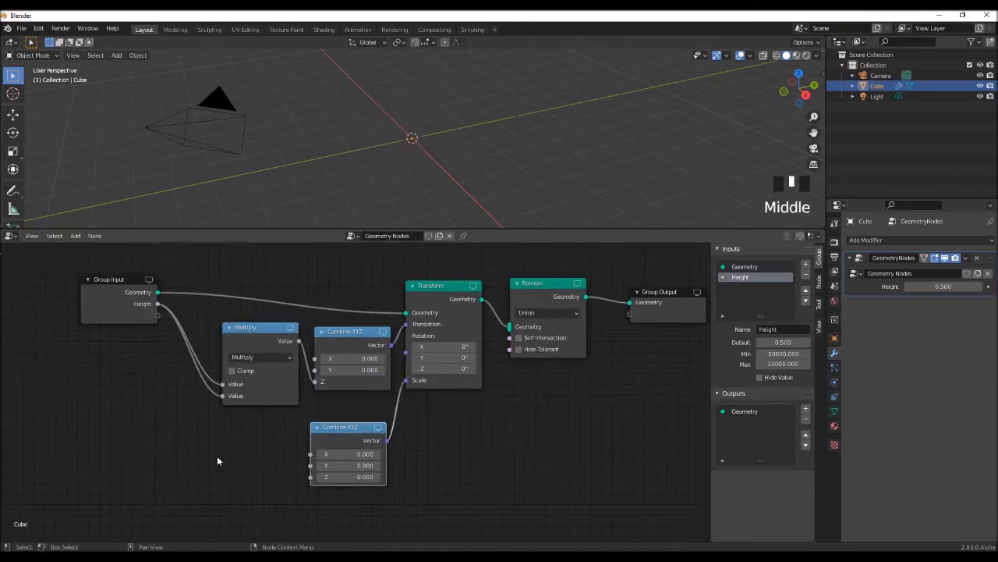
{"action": "left_click", "coordinate": [250, 328]}
{"action": "key", "text": "shift+d"}
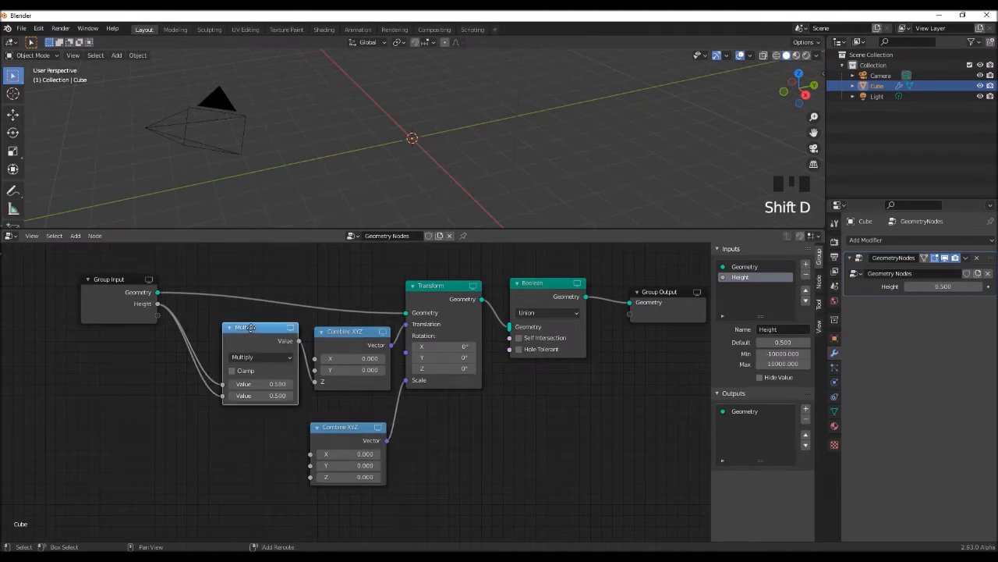
{"action": "left_click", "coordinate": [181, 419]}
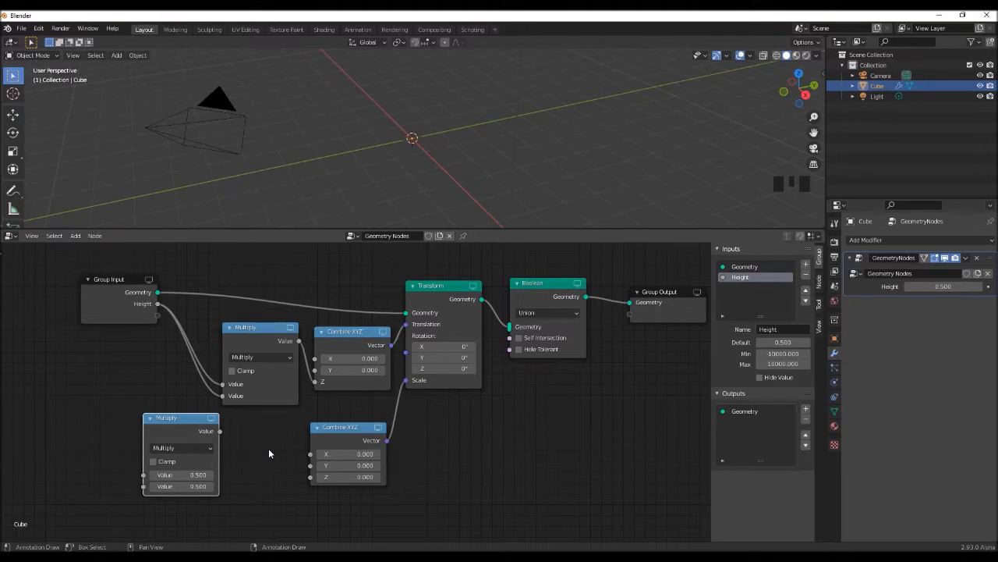
{"action": "left_click_drag", "start_coordinate": [311, 453], "coordinate": [220, 430]}
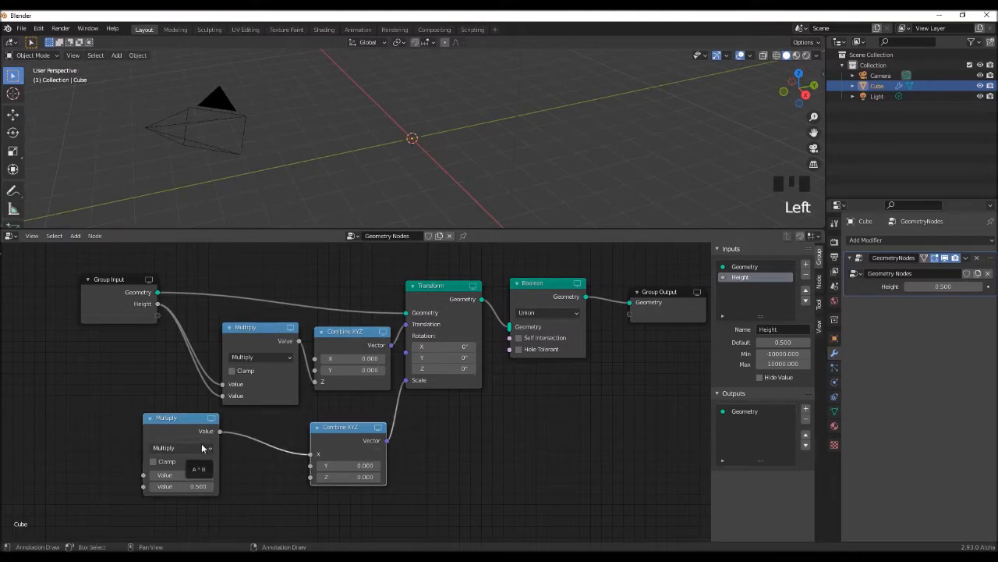
Expose the lower Multiply node's first value as a new group input and name it Width
{"action": "left_click_drag", "start_coordinate": [110, 278], "coordinate": [68, 281]}
{"action": "left_click_drag", "start_coordinate": [143, 474], "coordinate": [115, 329]}
{"action": "middle_click_drag", "start_coordinate": [103, 449], "coordinate": [115, 455]}
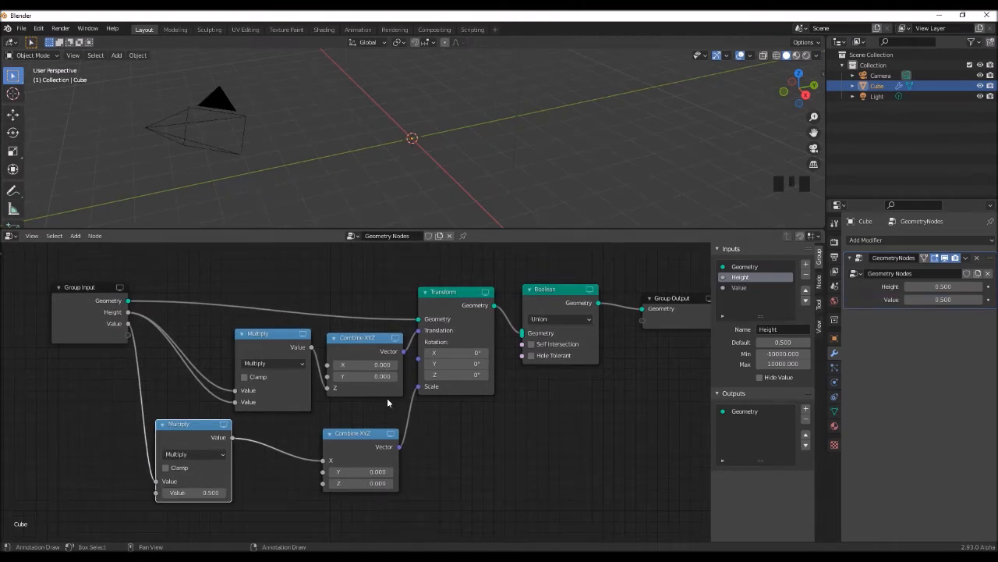
{"action": "left_click", "coordinate": [755, 287]}
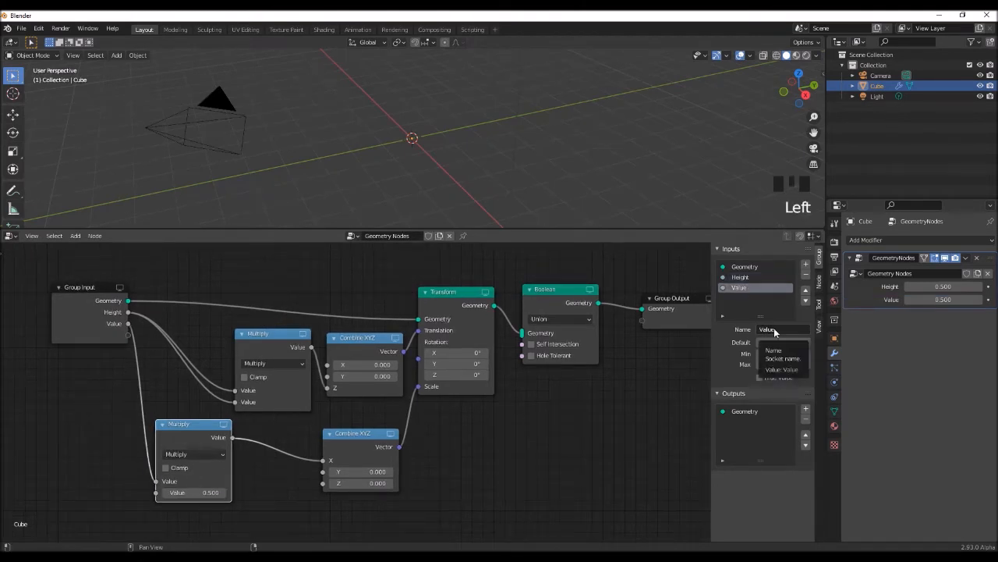
{"action": "left_click", "coordinate": [774, 330]}
{"action": "type", "text": "Widt"}
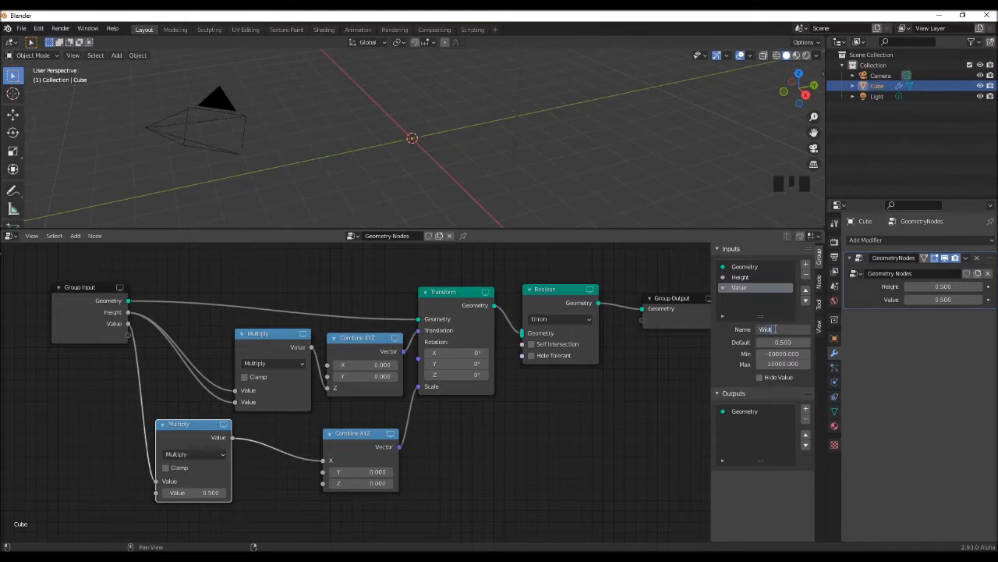
{"action": "type", "text": "h"}
{"action": "key", "text": "Return"}
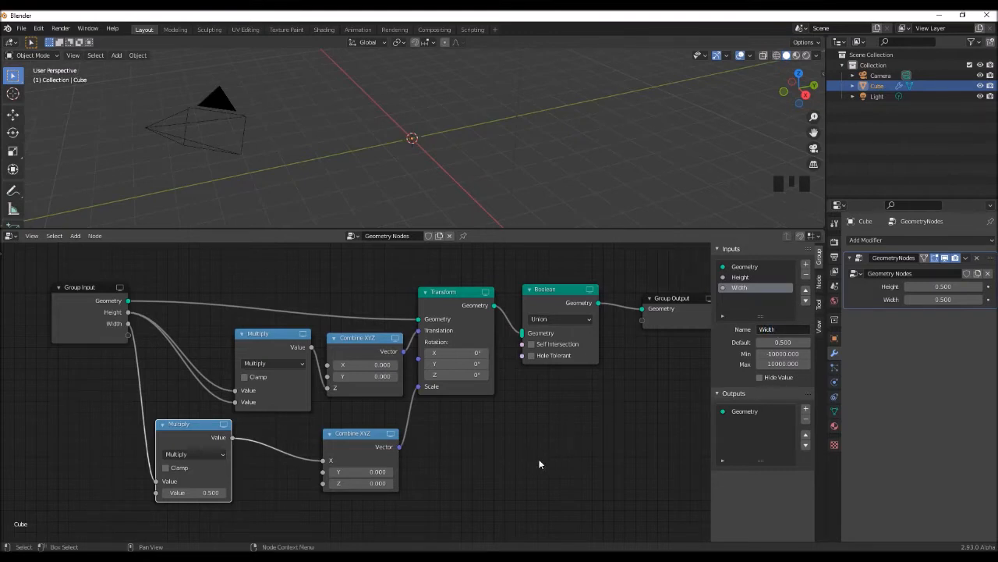
Set the Z value of the lower Combine XYZ node to 0.022 and inspect the scaled cube in the viewport
{"action": "middle_click_drag", "start_coordinate": [282, 495], "coordinate": [273, 488]}
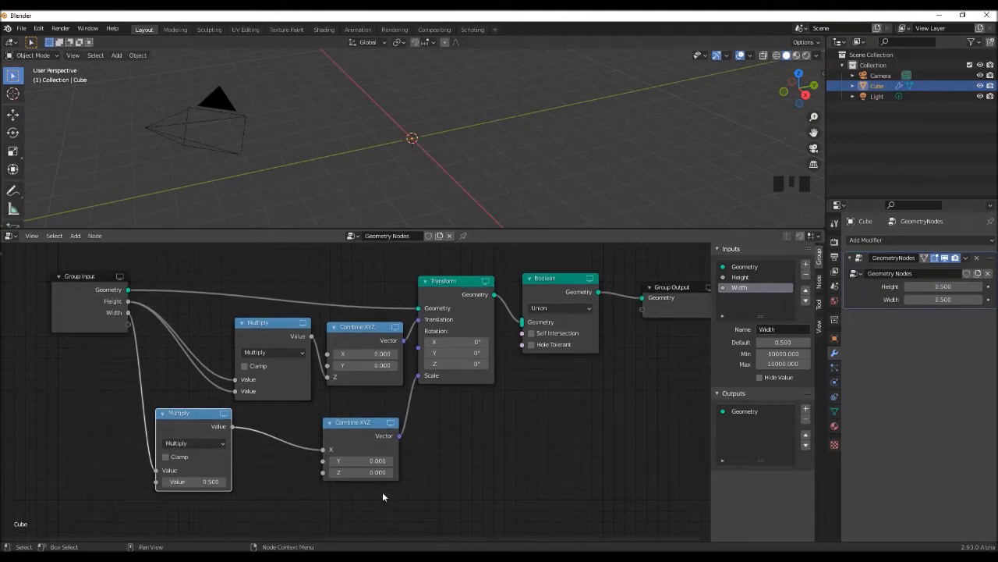
{"action": "left_click", "coordinate": [353, 472]}
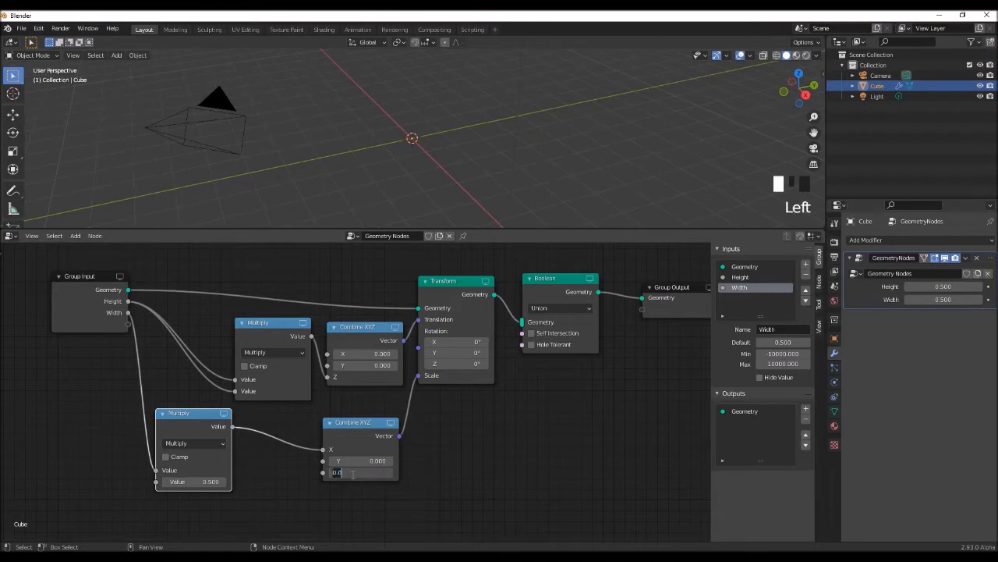
{"action": "type", "text": "0.022"}
{"action": "key", "text": "Return"}
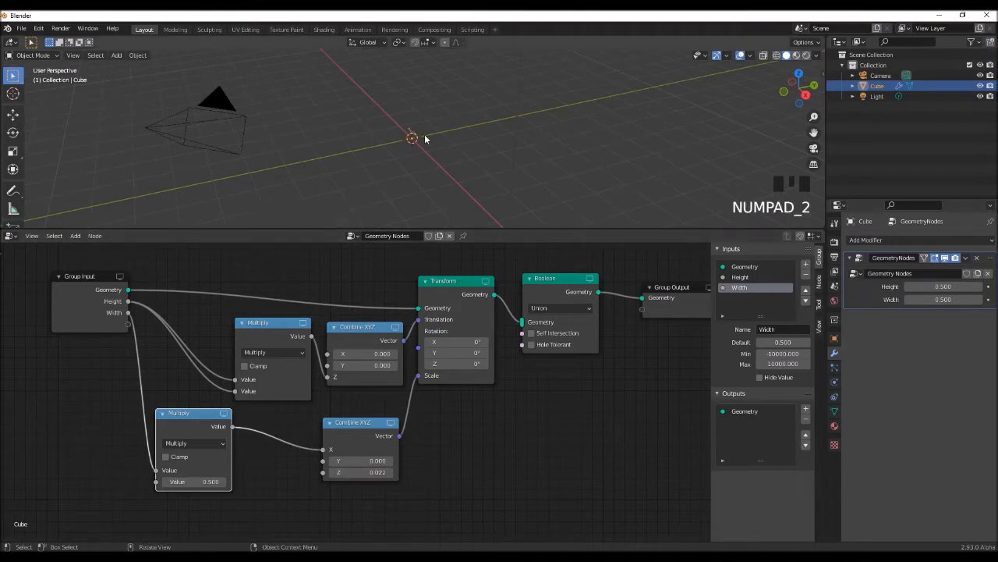
{"action": "scroll", "coordinate": [400, 164], "scroll_direction": "up", "scroll_amount": 6}
{"action": "middle_click_drag", "start_coordinate": [400, 165], "coordinate": [423, 150]}
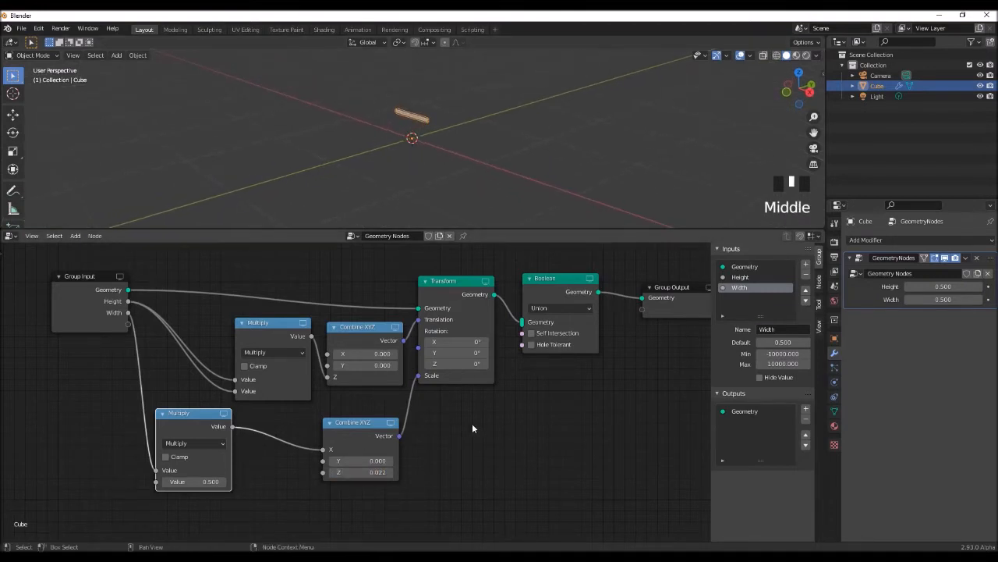
{"action": "middle_click_drag", "start_coordinate": [470, 463], "coordinate": [481, 464]}
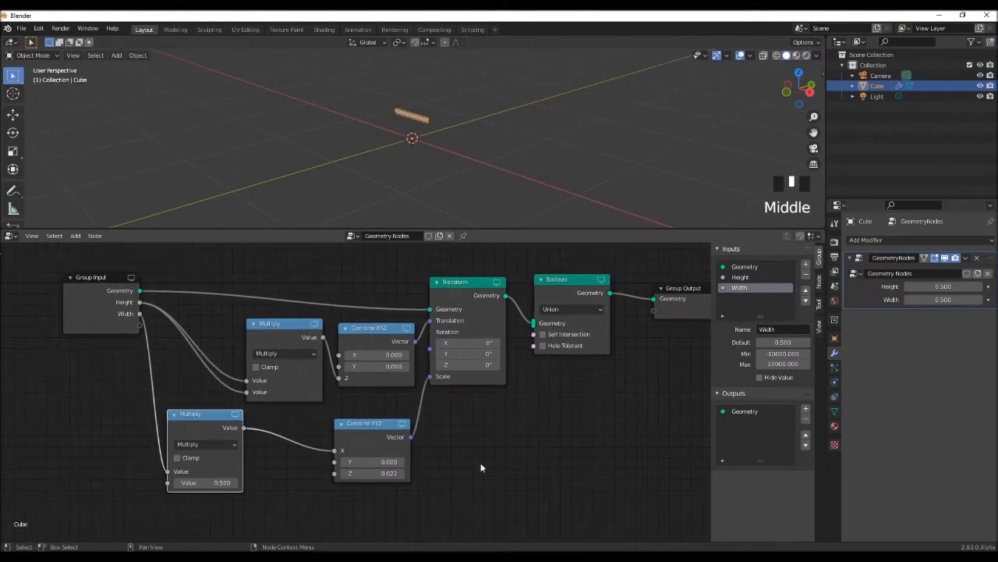
Duplicate the lower Multiply node, place the copy beneath it, and move Group Input farther from the Multiply nodes
{"action": "middle_click_drag", "start_coordinate": [281, 496], "coordinate": [275, 455]}
{"action": "left_click", "coordinate": [190, 375]}
{"action": "key", "text": "shift+d"}
{"action": "left_click", "coordinate": [188, 464]}
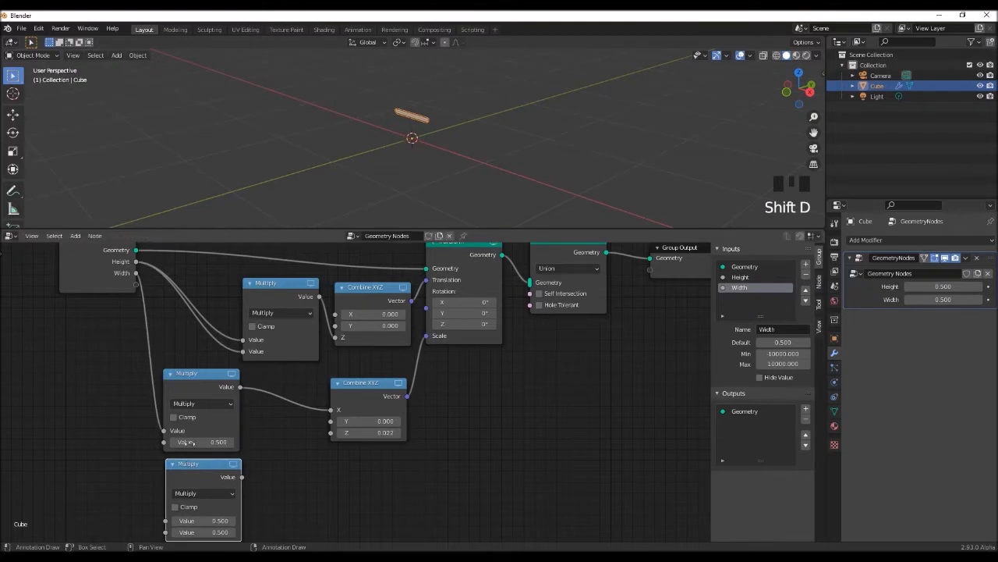
{"action": "middle_click_drag", "start_coordinate": [188, 463], "coordinate": [188, 488]}
{"action": "left_click_drag", "start_coordinate": [107, 269], "coordinate": [77, 298]}
{"action": "middle_click_drag", "start_coordinate": [286, 446], "coordinate": [305, 406]}
Duplicate the lowest Multiply node and place the two nodes side by side beneath the other Multiply nodes
{"action": "left_click", "coordinate": [211, 449]}
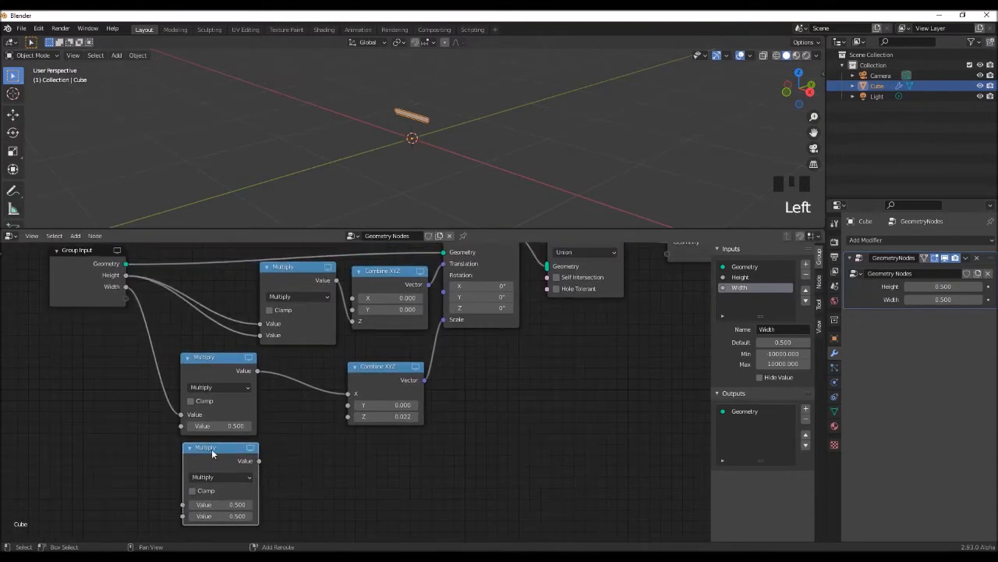
{"action": "key", "text": "shift+d"}
{"action": "left_click", "coordinate": [209, 447]}
{"action": "left_click_drag", "start_coordinate": [299, 457], "coordinate": [272, 462]}
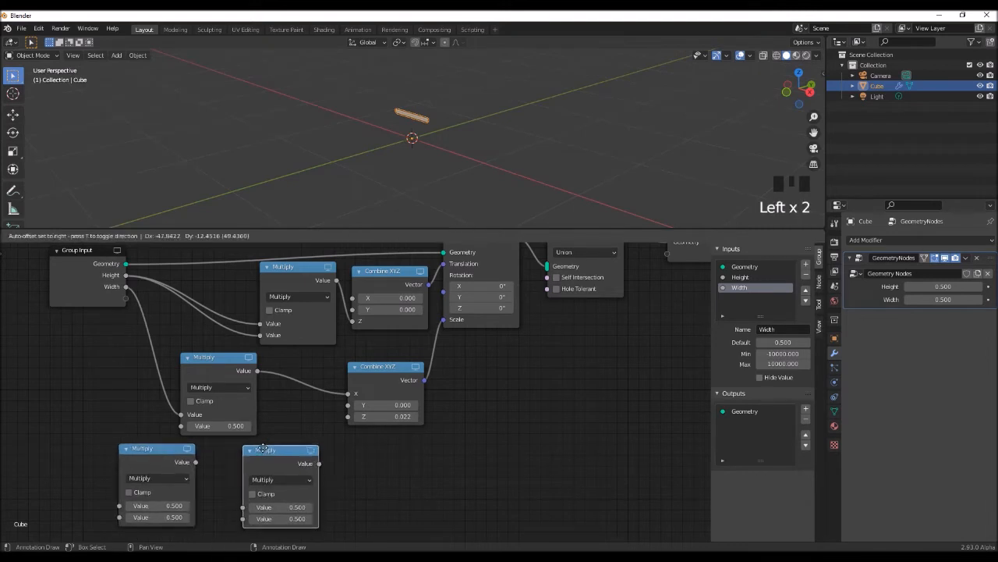
Switch the copied node to Subtract and link it between the lowest Multiply node's output and the lower Combine XYZ node's Y input
{"action": "left_click", "coordinate": [285, 479]}
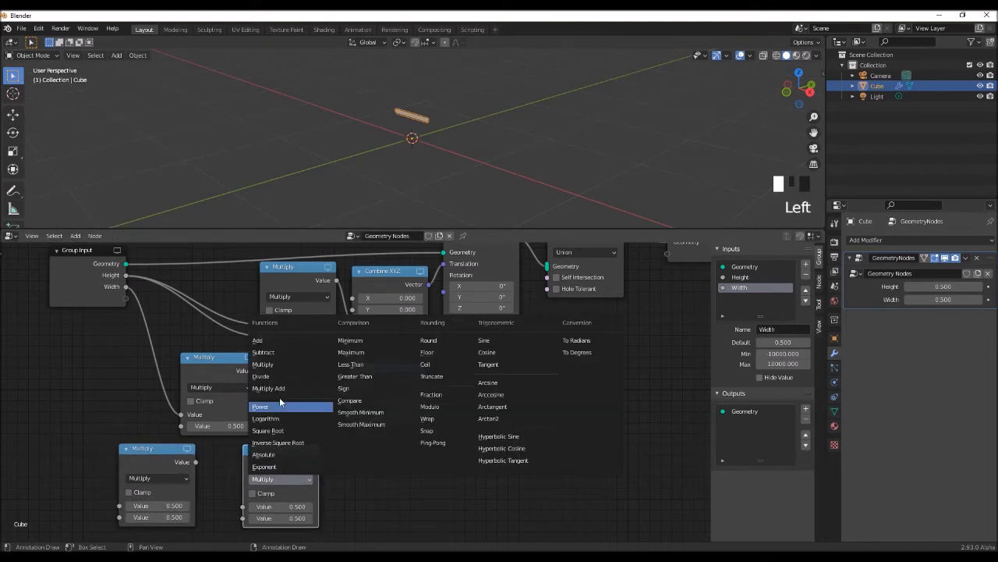
{"action": "left_click", "coordinate": [262, 359]}
{"action": "left_click_drag", "start_coordinate": [319, 463], "coordinate": [348, 405]}
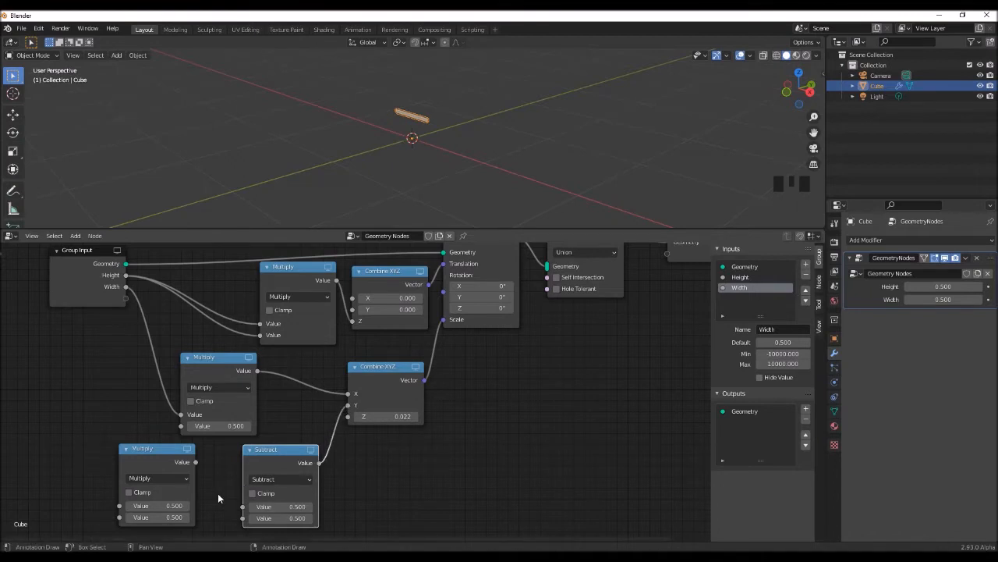
{"action": "left_click_drag", "start_coordinate": [242, 518], "coordinate": [195, 462]}
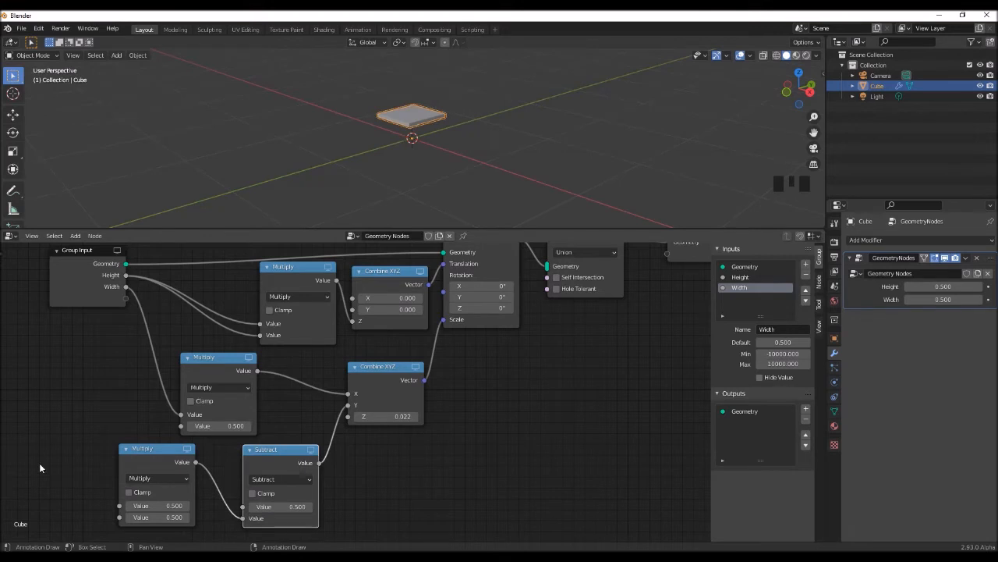
Expose the lowest Multiply node's first value as a new group input and name it Depth
{"action": "left_click", "coordinate": [119, 505]}
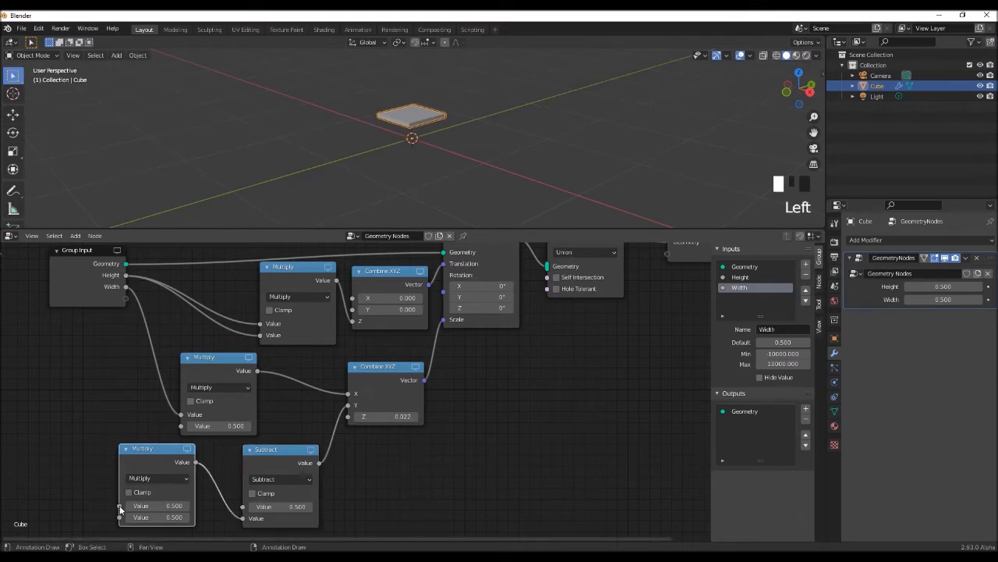
{"action": "left_click_drag", "start_coordinate": [119, 504], "coordinate": [126, 298]}
{"action": "left_click_drag", "start_coordinate": [75, 250], "coordinate": [44, 284]}
{"action": "left_click", "coordinate": [740, 298]}
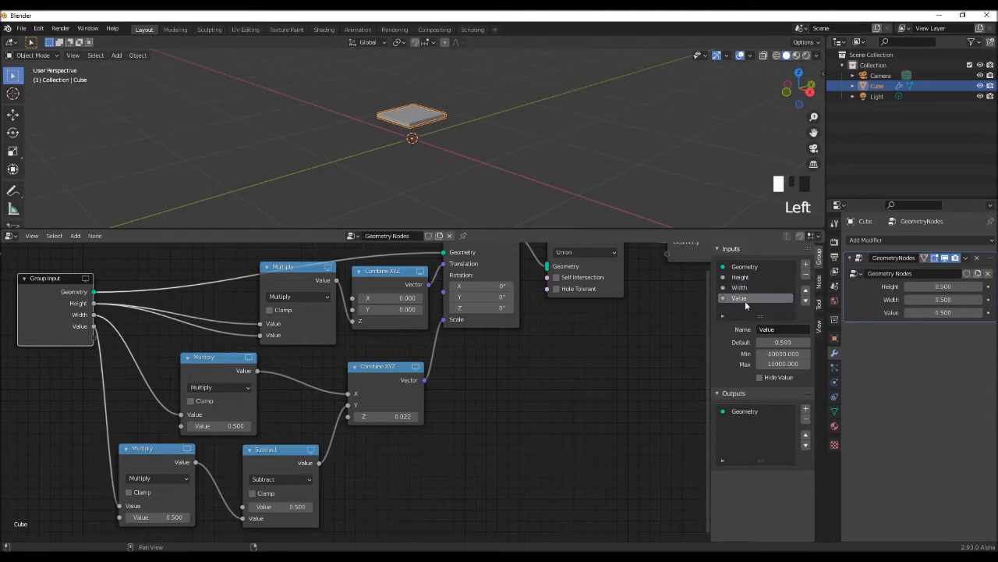
{"action": "left_click", "coordinate": [779, 329]}
{"action": "type", "text": "Depth"}
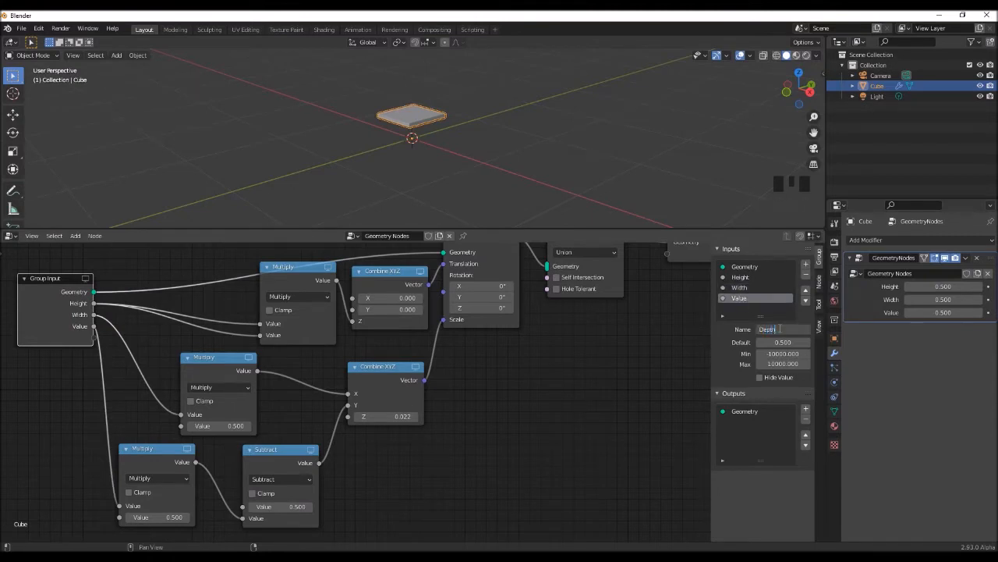
{"action": "key", "text": "Return"}
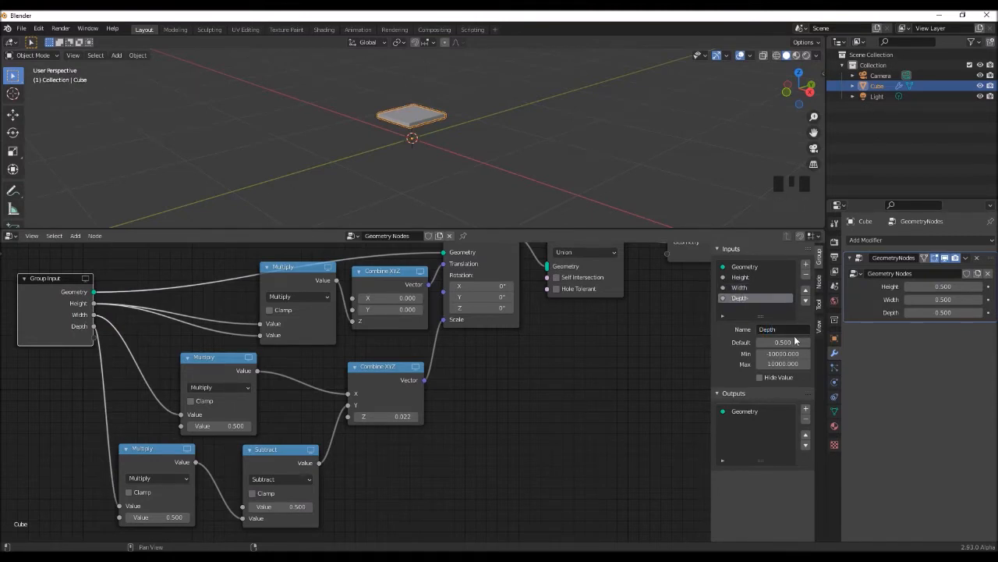
Connect the Depth output of Group Input to the first value of the Subtract node
{"action": "middle_click_drag", "start_coordinate": [412, 455], "coordinate": [424, 447]}
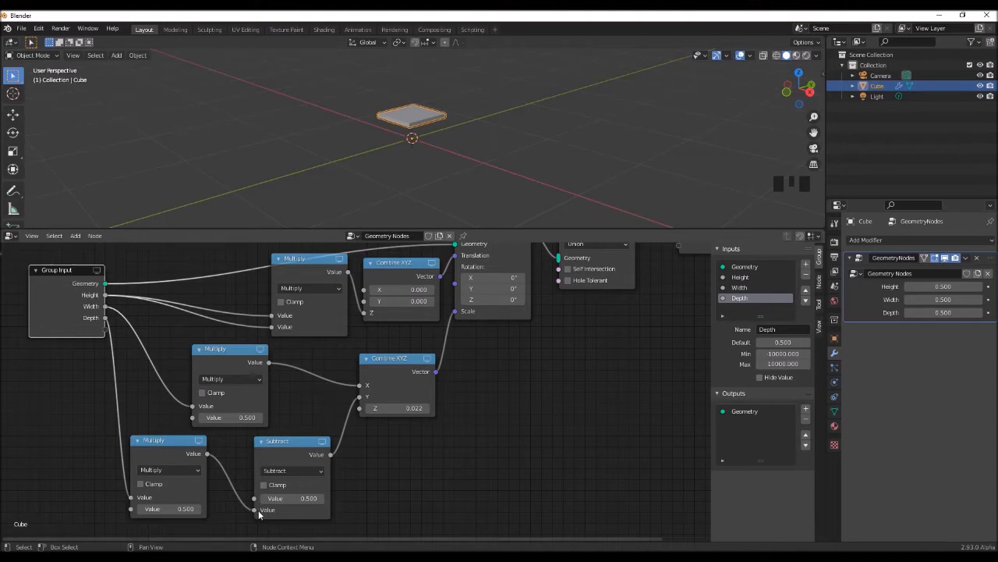
{"action": "left_click_drag", "start_coordinate": [258, 510], "coordinate": [105, 318]}
{"action": "mouse_move", "coordinate": [455, 475]}
{"action": "middle_mouse_down"}
{"action": "mouse_move", "coordinate": [434, 476]}
{"action": "mouse_move", "coordinate": [430, 463]}
{"action": "mouse_move", "coordinate": [438, 471]}
{"action": "middle_mouse_up"}
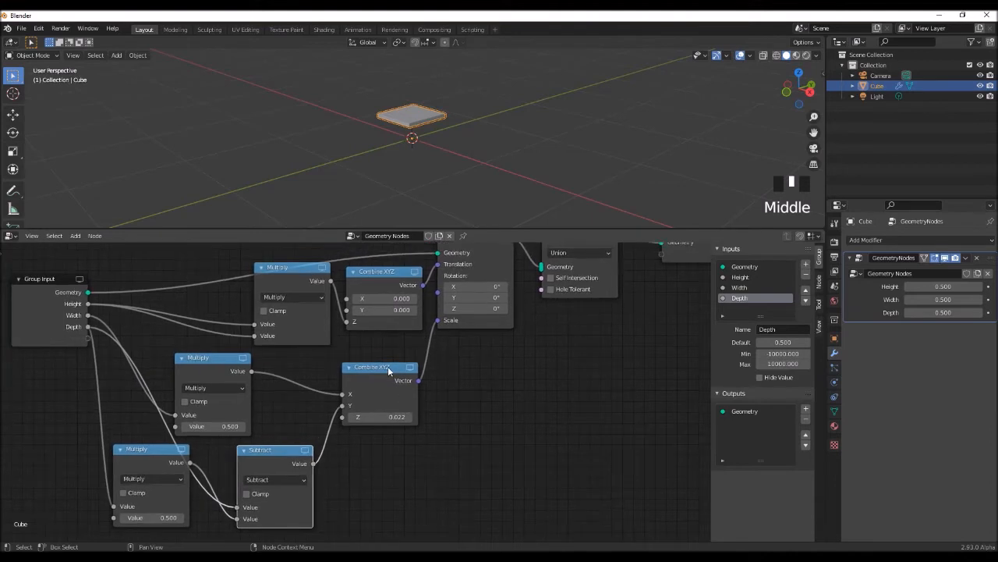
Rearrange the Group Input, Multiply, Subtract and lower Combine XYZ nodes so their links are evenly spaced and readable
{"action": "left_click_drag", "start_coordinate": [389, 370], "coordinate": [401, 358]}
{"action": "left_click_drag", "start_coordinate": [276, 452], "coordinate": [311, 442]}
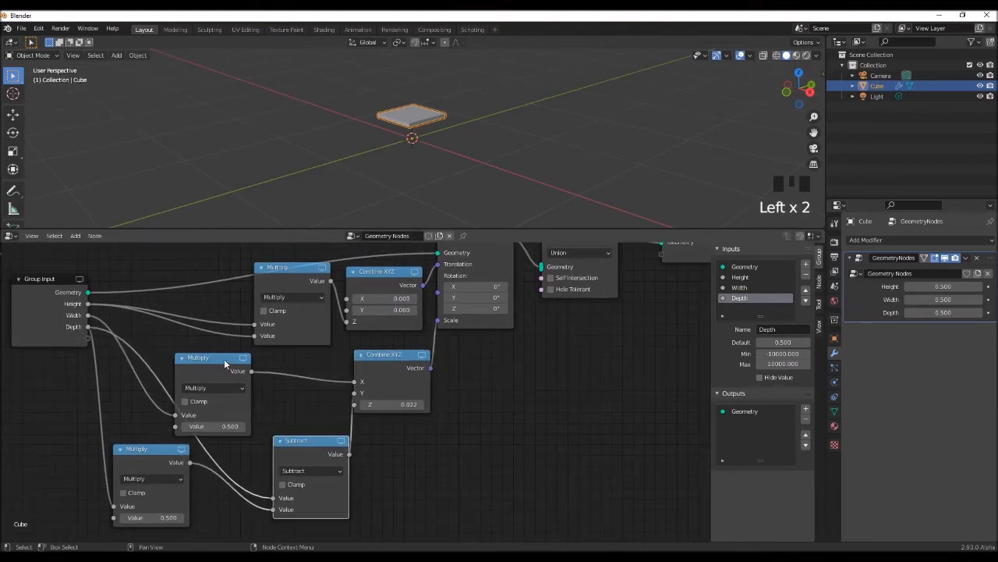
{"action": "left_click_drag", "start_coordinate": [224, 359], "coordinate": [222, 353]}
{"action": "left_click_drag", "start_coordinate": [156, 450], "coordinate": [118, 444]}
{"action": "middle_click_drag", "start_coordinate": [48, 402], "coordinate": [96, 403]}
{"action": "left_click_drag", "start_coordinate": [96, 278], "coordinate": [53, 285]}
{"action": "left_click_drag", "start_coordinate": [153, 442], "coordinate": [172, 442]}
{"action": "middle_click_drag", "start_coordinate": [344, 336], "coordinate": [337, 372]}
{"action": "left_click_drag", "start_coordinate": [348, 476], "coordinate": [338, 454]}
{"action": "scroll", "coordinate": [482, 457], "scroll_direction": "down", "scroll_amount": 1}
{"action": "middle_click_drag", "start_coordinate": [482, 456], "coordinate": [429, 445]}
{"action": "scroll", "coordinate": [433, 460], "scroll_direction": "down", "scroll_amount": 1}
{"action": "scroll", "coordinate": [430, 157], "scroll_direction": "up", "scroll_amount": 2}
Set the Geometry Nodes modifier's Height to 0 and inspect the board in the viewport
{"action": "middle_click_drag", "start_coordinate": [435, 143], "coordinate": [431, 173]}
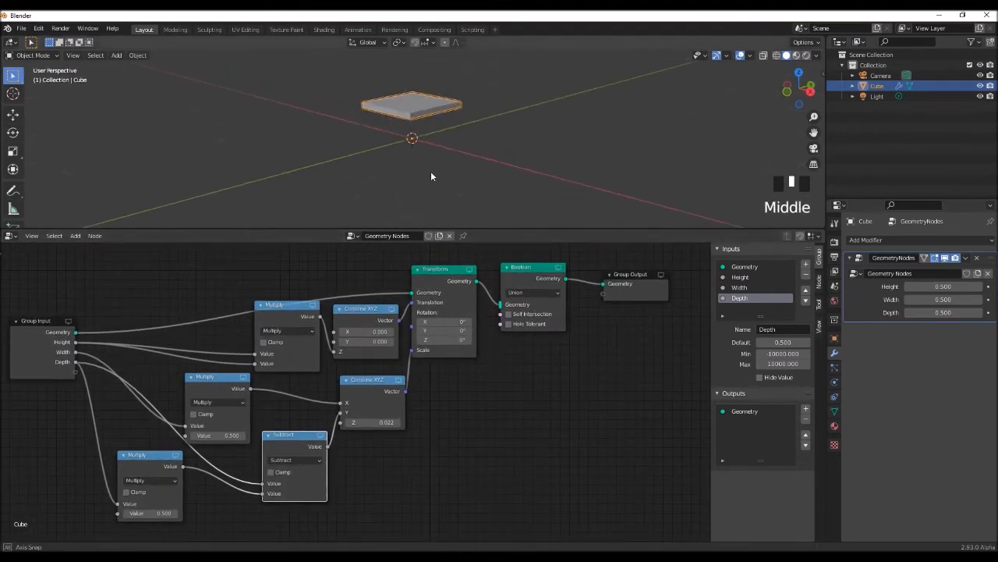
{"action": "left_click_drag", "start_coordinate": [941, 287], "coordinate": [941, 287]}
{"action": "left_click", "coordinate": [940, 288]}
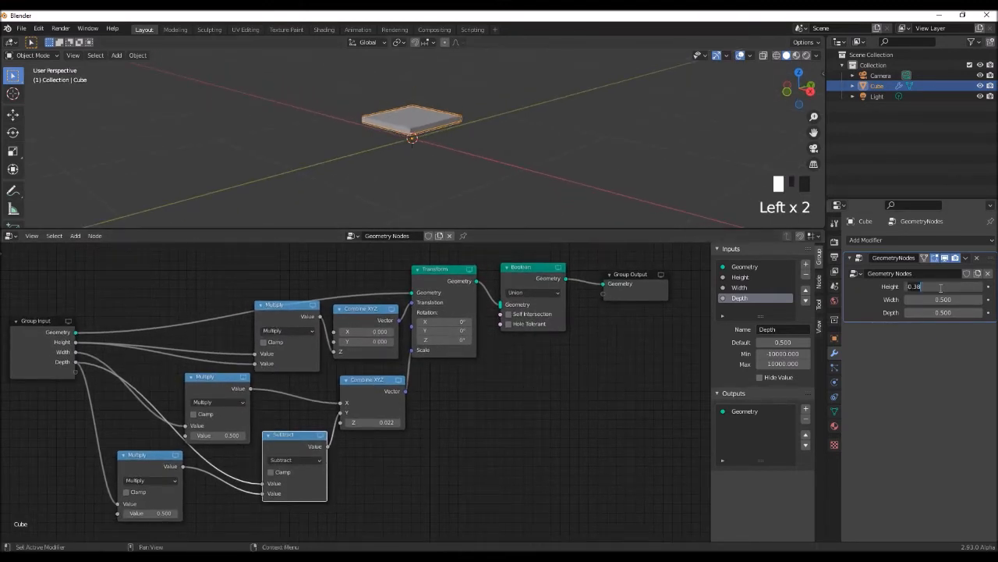
{"action": "type", "text": "0"}
{"action": "key", "text": "Return"}
{"action": "scroll", "coordinate": [452, 181], "scroll_direction": "up", "scroll_amount": 4}
{"action": "middle_click_drag", "start_coordinate": [452, 182], "coordinate": [461, 187]}
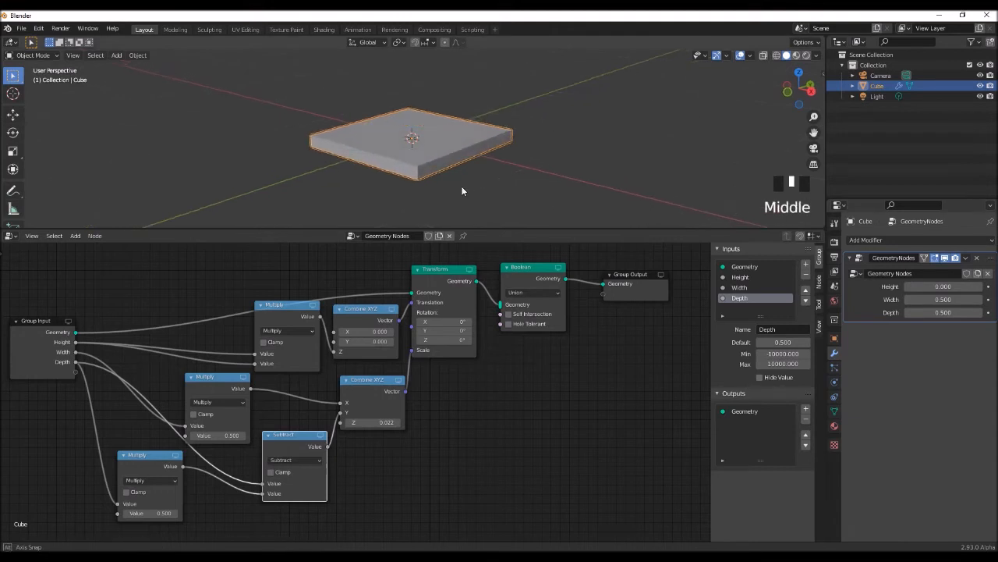
Set the Geometry Nodes modifier's Width to 1.4
{"action": "left_click_drag", "start_coordinate": [938, 300], "coordinate": [938, 299]}
{"action": "left_click", "coordinate": [938, 300]}
{"action": "type", "text": "1.4"}
{"action": "key", "text": "Return"}
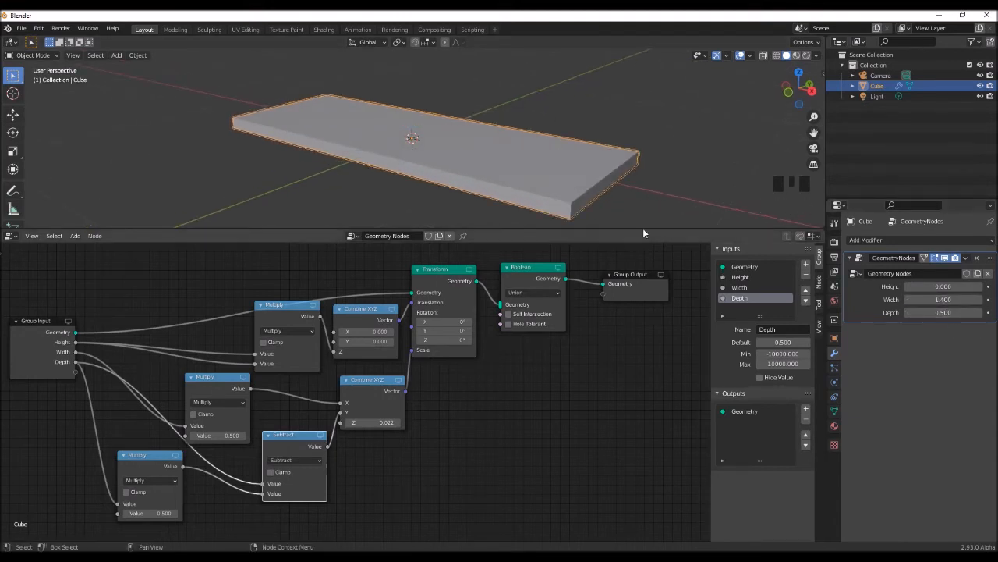
Test different Depth values in the Geometry Nodes modifier and set Depth to 0.4
{"action": "middle_click_drag", "start_coordinate": [630, 224], "coordinate": [633, 207]}
{"action": "left_click", "coordinate": [937, 313]}
{"action": "type", "text": ".4"}
{"action": "key", "text": "Return"}
{"action": "left_click_drag", "start_coordinate": [935, 314], "coordinate": [937, 313]}
{"action": "left_click", "coordinate": [932, 313]}
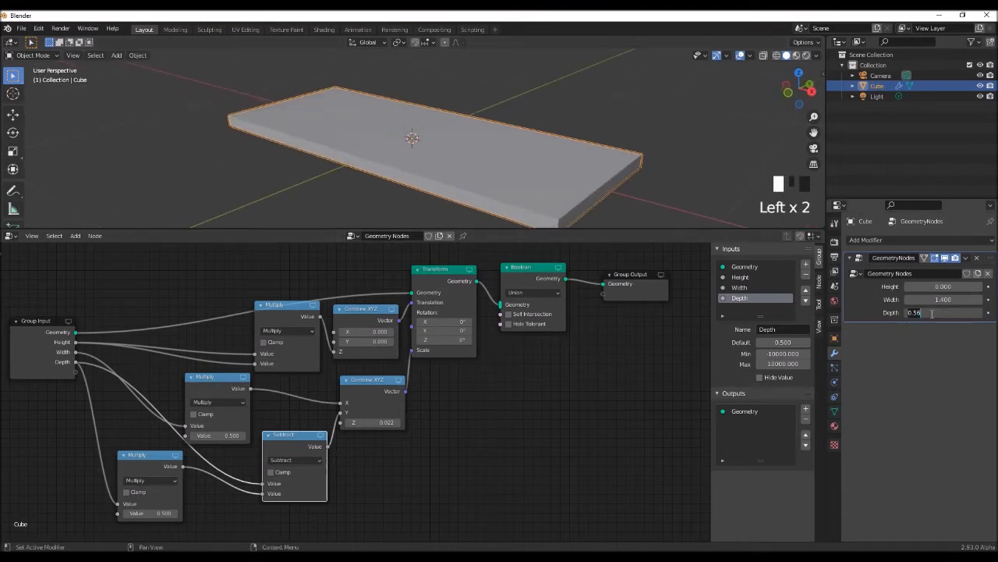
{"action": "type", "text": ".4"}
{"action": "key", "text": "Return"}
{"action": "scroll", "coordinate": [637, 218], "scroll_direction": "down", "scroll_amount": 1}
{"action": "middle_click_drag", "start_coordinate": [568, 181], "coordinate": [574, 189]}
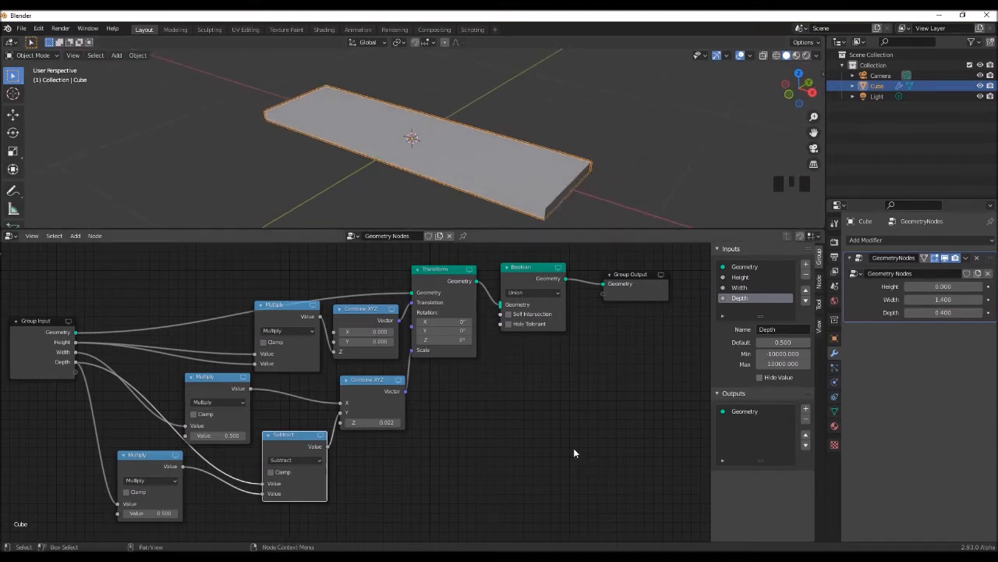
Duplicate the Transform node and place the copy beneath the Boolean node
{"action": "middle_click_drag", "start_coordinate": [553, 455], "coordinate": [469, 469]}
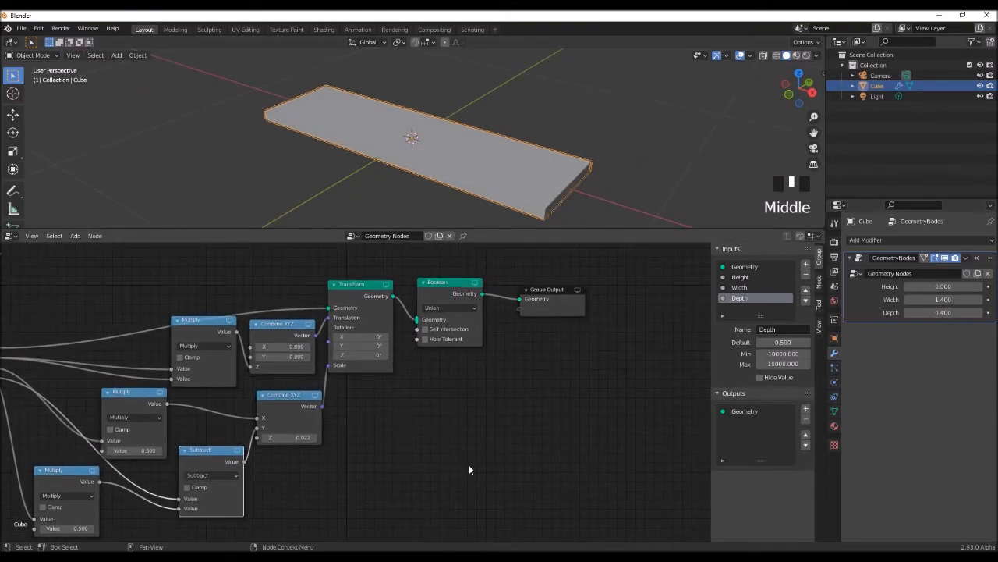
{"action": "left_click", "coordinate": [372, 290]}
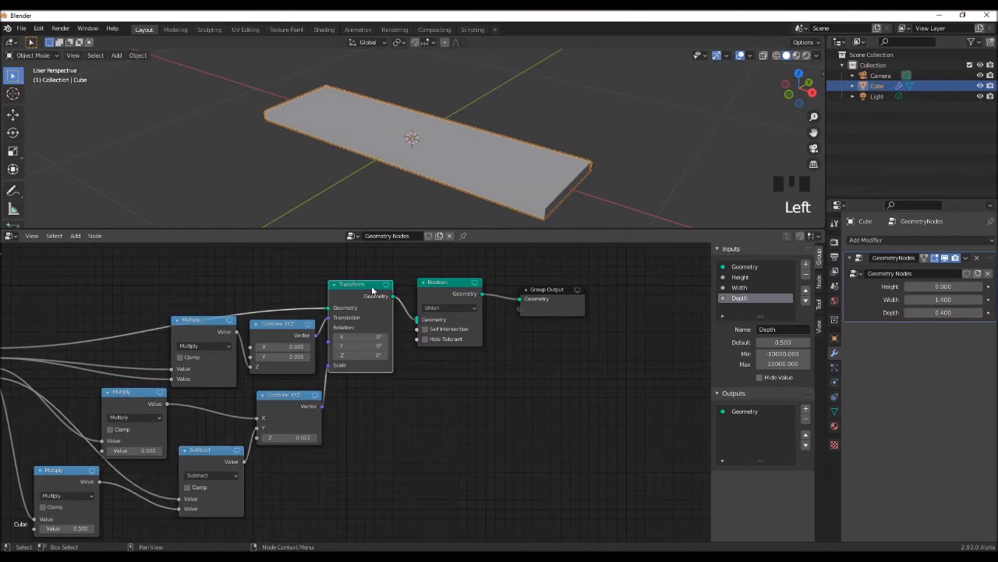
{"action": "key", "text": "shift+d"}
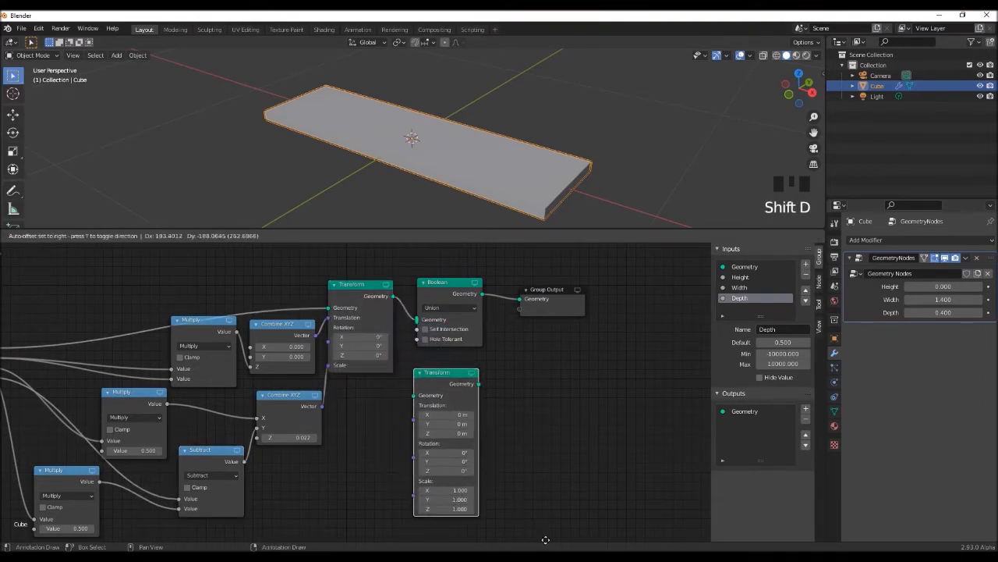
{"action": "left_click", "coordinate": [545, 246]}
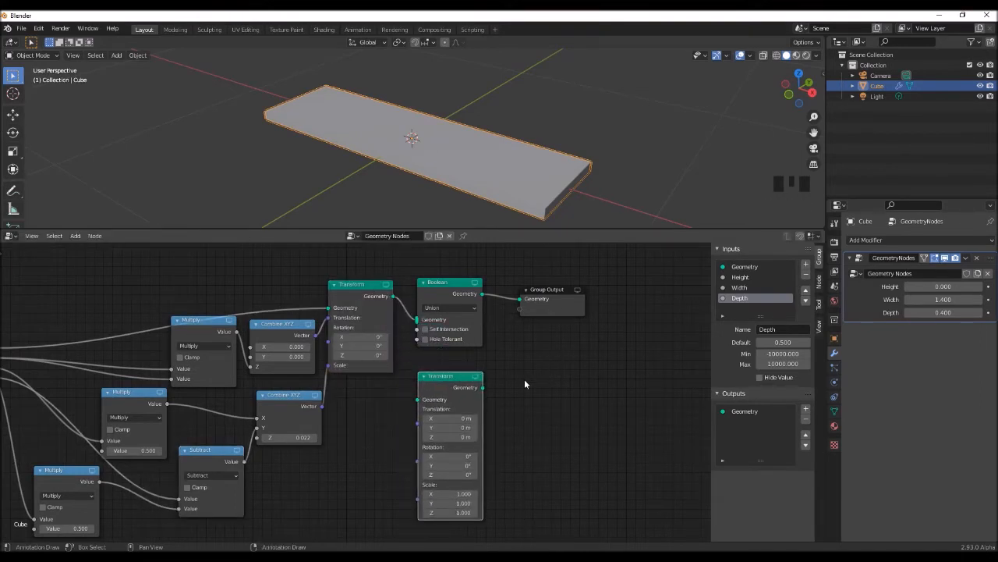
Link the copied Transform between the first Transform's output and the Boolean's Geometry input, moving Boolean and Group Output farther along
{"action": "left_click_drag", "start_coordinate": [419, 400], "coordinate": [392, 296]}
{"action": "left_click", "coordinate": [518, 315], "text": "shift"}
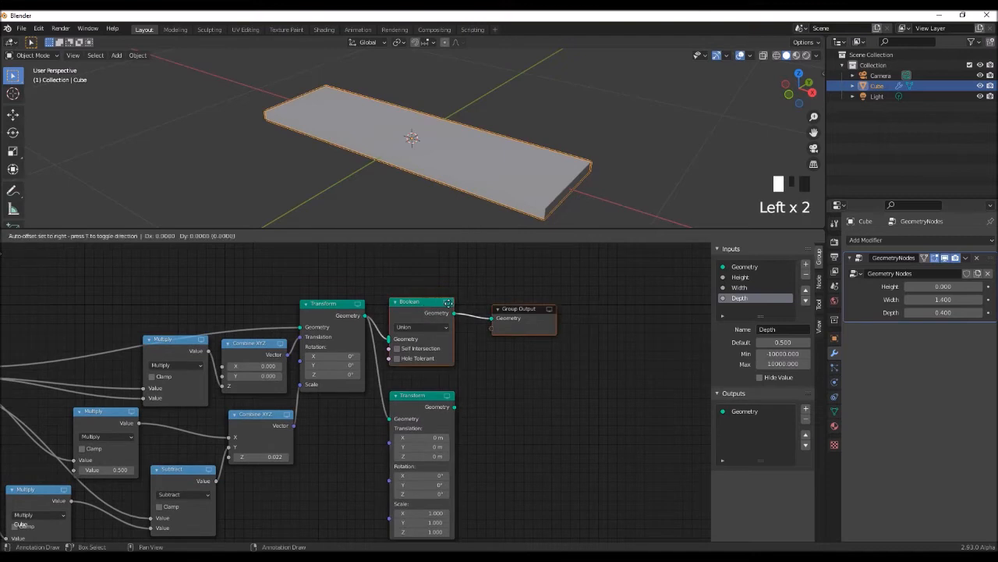
{"action": "left_click_drag", "start_coordinate": [437, 305], "coordinate": [543, 292]}
{"action": "left_click_drag", "start_coordinate": [454, 406], "coordinate": [494, 326]}
{"action": "middle_click_drag", "start_coordinate": [531, 439], "coordinate": [528, 425]}
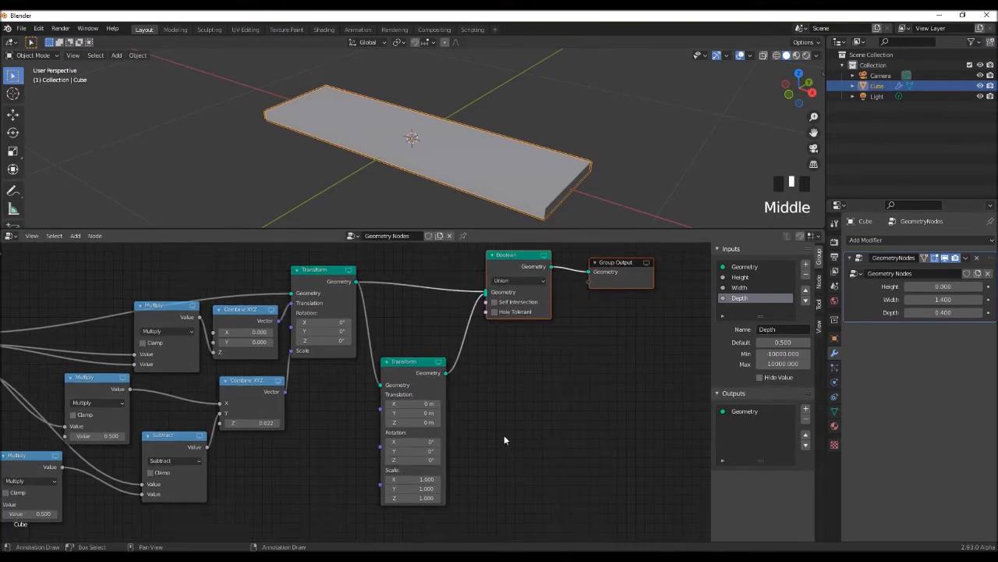
Set the second Transform node's Z translation to 0.5 m and view both boards
{"action": "left_click", "coordinate": [430, 422]}
{"action": "type", "text": ".5"}
{"action": "key", "text": "Return"}
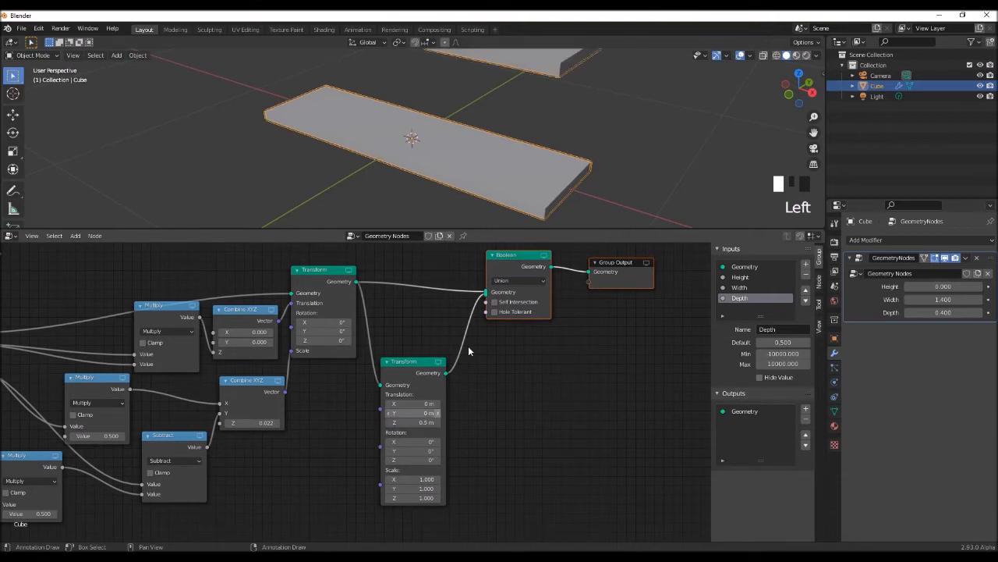
{"action": "scroll", "coordinate": [530, 140], "scroll_direction": "down", "scroll_amount": 4}
{"action": "middle_click_drag", "start_coordinate": [462, 155], "coordinate": [494, 201], "text": "shift"}
Duplicate the second Transform node, place the copy beside it, and leave more space between the two
{"action": "middle_click_drag", "start_coordinate": [575, 401], "coordinate": [501, 398]}
{"action": "left_click", "coordinate": [357, 365]}
{"action": "key", "text": "shift+d"}
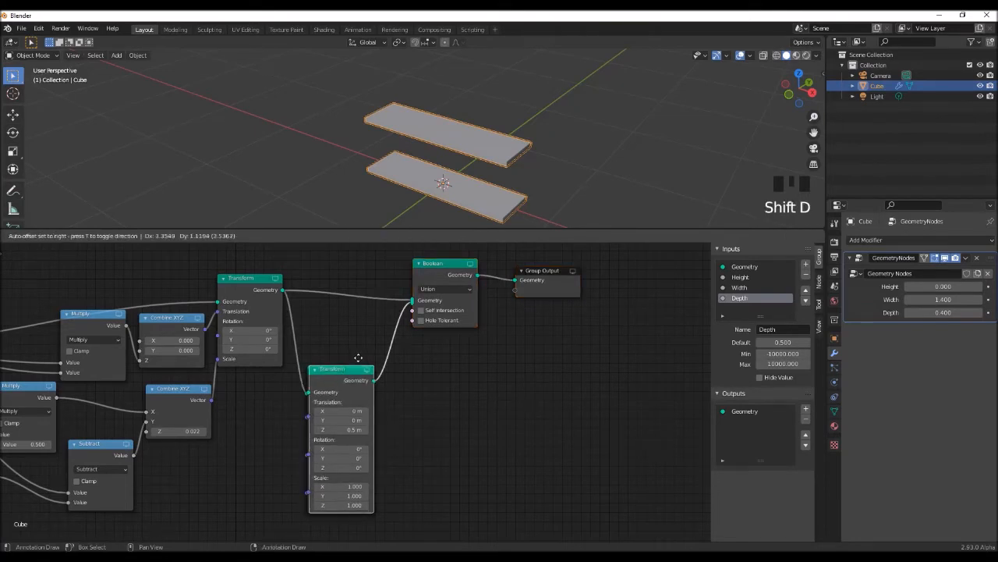
{"action": "left_click", "coordinate": [444, 357]}
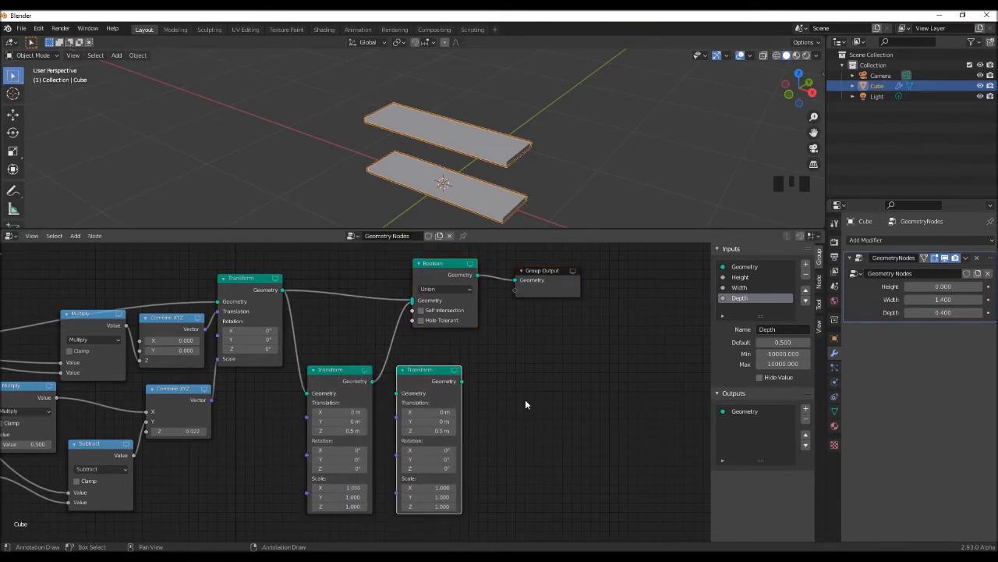
{"action": "middle_click_drag", "start_coordinate": [525, 399], "coordinate": [476, 403]}
{"action": "left_click", "coordinate": [370, 328]}
{"action": "left_click_drag", "start_coordinate": [290, 386], "coordinate": [278, 378]}
{"action": "left_click_drag", "start_coordinate": [381, 388], "coordinate": [403, 379]}
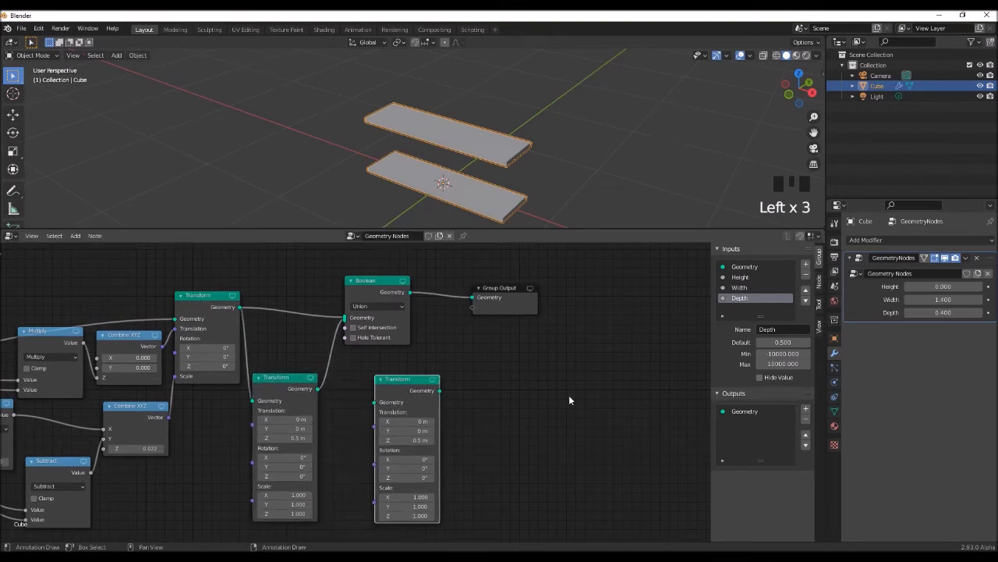
Duplicate the Boolean node and insert the copy between the original Boolean and Group Output
{"action": "left_click", "coordinate": [385, 280]}
{"action": "key", "text": "shift+d"}
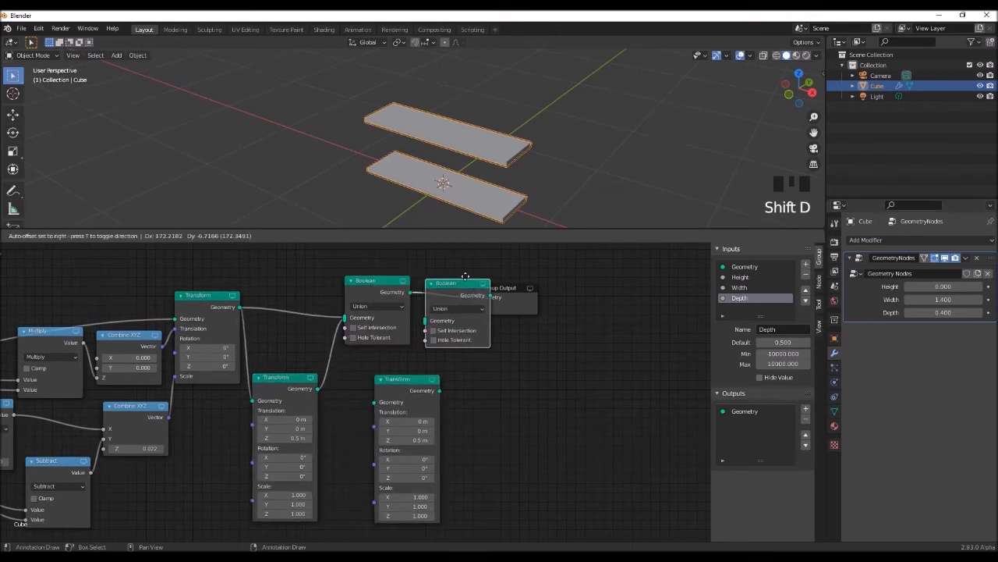
{"action": "left_click", "coordinate": [488, 278]}
Link the third Transform between the second Transform's output and the second Boolean node's Geometry input
{"action": "left_click", "coordinate": [412, 383]}
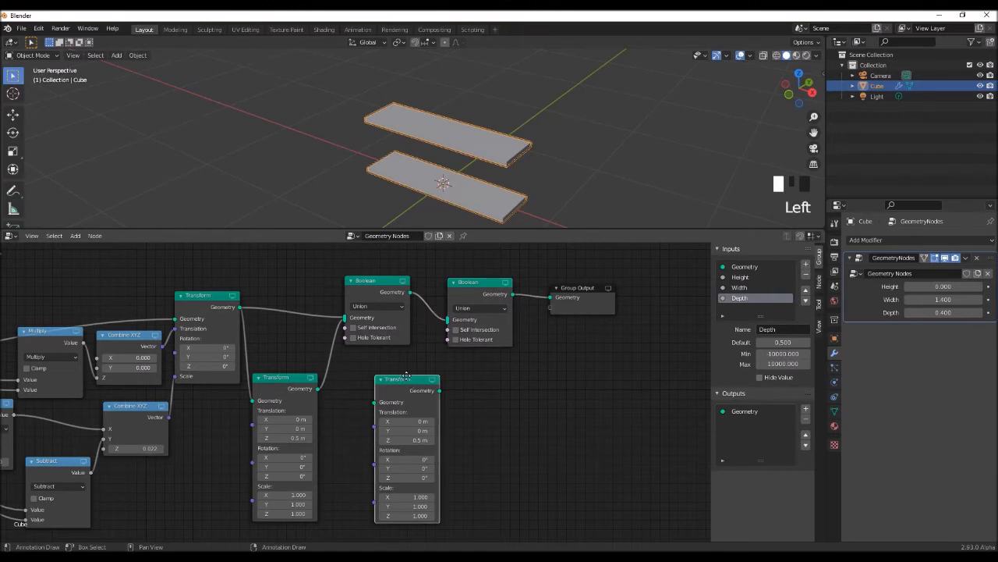
{"action": "left_click_drag", "start_coordinate": [411, 382], "coordinate": [405, 376]}
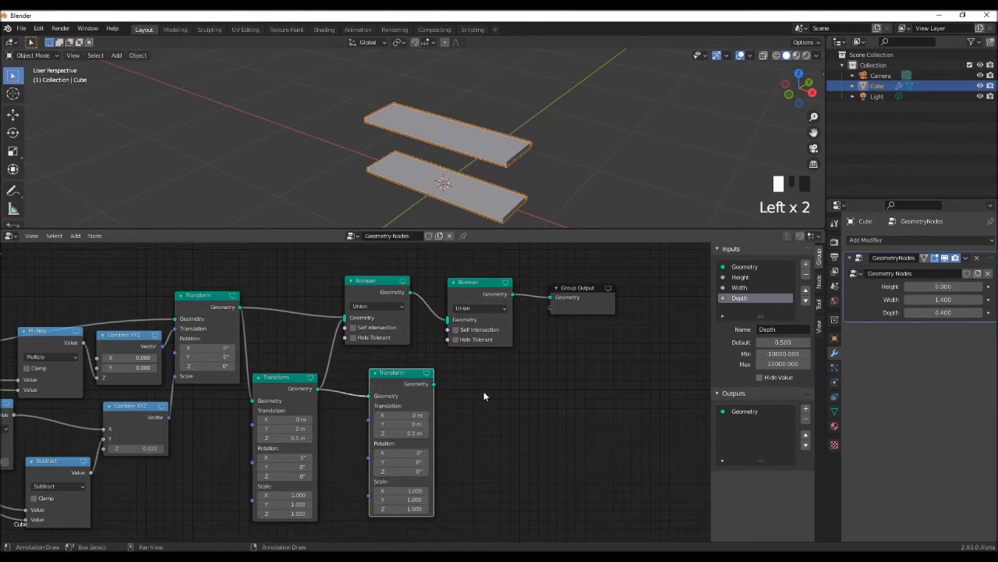
{"action": "left_click_drag", "start_coordinate": [477, 291], "coordinate": [490, 286]}
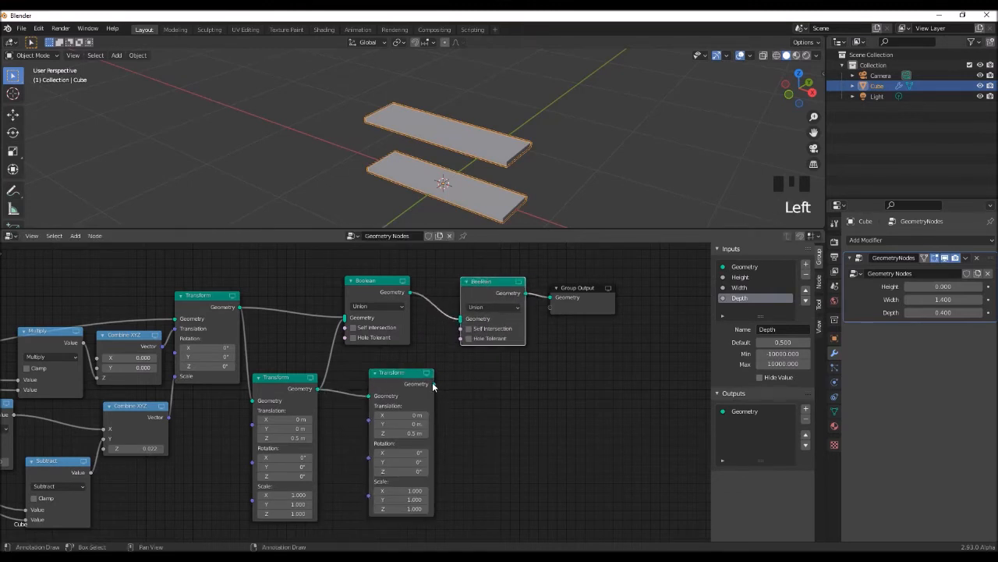
{"action": "left_click_drag", "start_coordinate": [452, 333], "coordinate": [461, 320]}
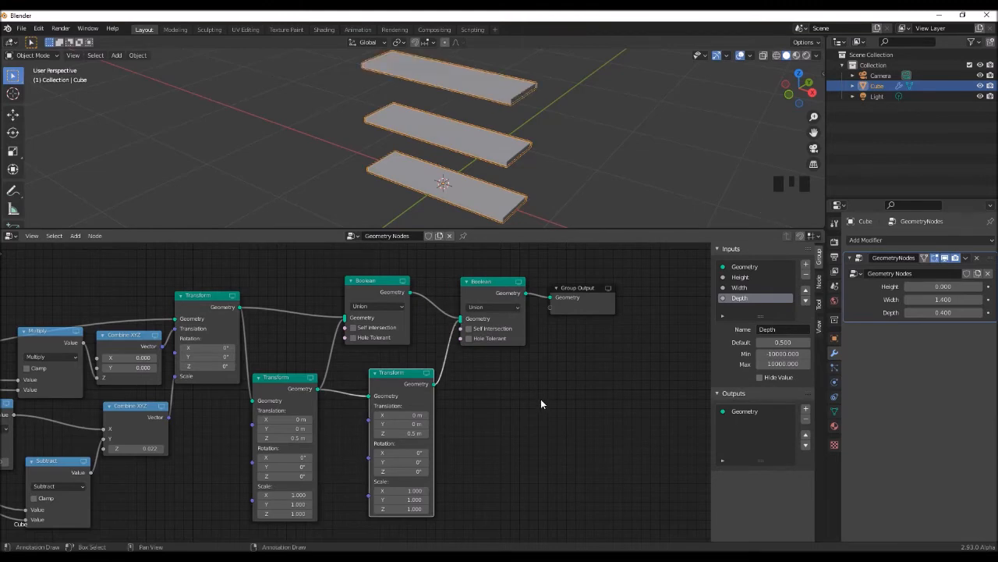
Duplicate the second Boolean node and insert the copy before Group Output as a third union
{"action": "scroll", "coordinate": [541, 398], "scroll_direction": "down", "scroll_amount": 2}
{"action": "middle_click_drag", "start_coordinate": [525, 384], "coordinate": [516, 424]}
{"action": "left_click", "coordinate": [436, 310]}
{"action": "key", "text": "shift+d"}
{"action": "left_click", "coordinate": [524, 309]}
Duplicate the third Transform node and place the copy beside it
{"action": "left_click", "coordinate": [373, 405]}
{"action": "key", "text": "shift+d"}
{"action": "left_click", "coordinate": [485, 406]}
Spread out and stagger the three Boolean nodes and the duplicated Transform nodes beneath them
{"action": "left_click_drag", "start_coordinate": [521, 310], "coordinate": [532, 311]}
{"action": "left_click_drag", "start_coordinate": [334, 312], "coordinate": [334, 277]}
{"action": "left_click_drag", "start_coordinate": [432, 311], "coordinate": [433, 299]}
{"action": "left_click_drag", "start_coordinate": [521, 309], "coordinate": [525, 323]}
{"action": "left_click_drag", "start_coordinate": [464, 391], "coordinate": [451, 380]}
{"action": "left_click_drag", "start_coordinate": [351, 390], "coordinate": [351, 380]}
{"action": "left_click_drag", "start_coordinate": [263, 396], "coordinate": [266, 400]}
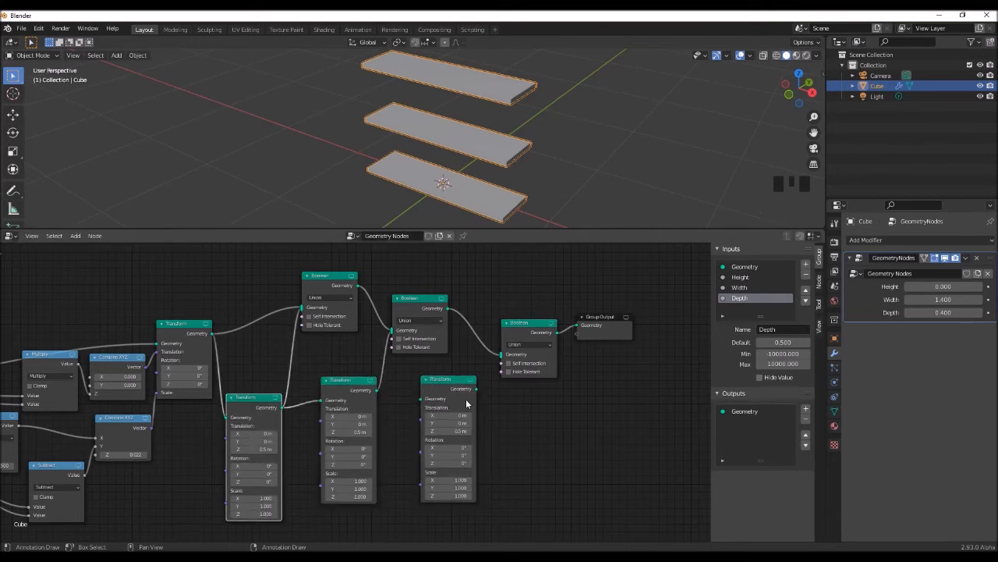
{"action": "left_click_drag", "start_coordinate": [447, 385], "coordinate": [462, 384]}
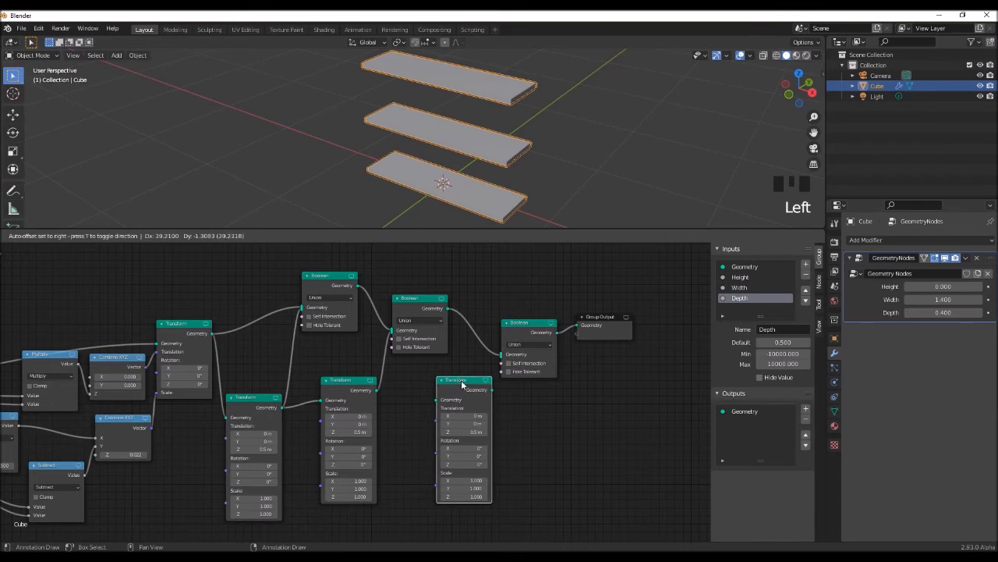
Move Group Output, the third Boolean node and the duplicated Transform node further along to widen the spacing
{"action": "left_click", "coordinate": [544, 325]}
{"action": "left_click_drag", "start_coordinate": [648, 310], "coordinate": [516, 364]}
{"action": "left_click_drag", "start_coordinate": [534, 325], "coordinate": [577, 305]}
{"action": "left_click_drag", "start_coordinate": [467, 379], "coordinate": [504, 382]}
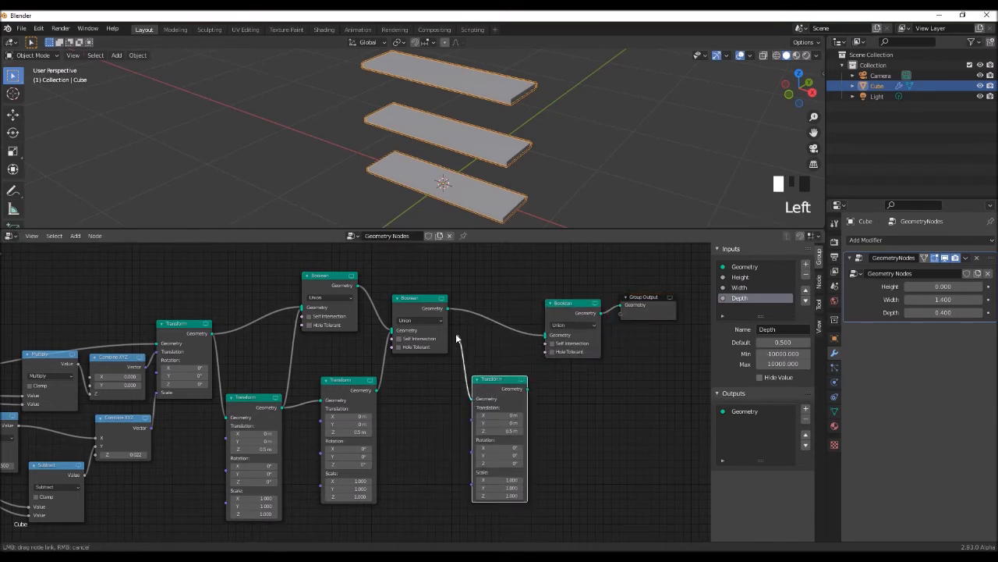
Link the second Boolean's output through the duplicated Transform node into the third Boolean's second geometry input
{"action": "middle_click_drag", "start_coordinate": [425, 433], "coordinate": [379, 441]}
{"action": "middle_click_drag", "start_coordinate": [476, 407], "coordinate": [466, 412]}
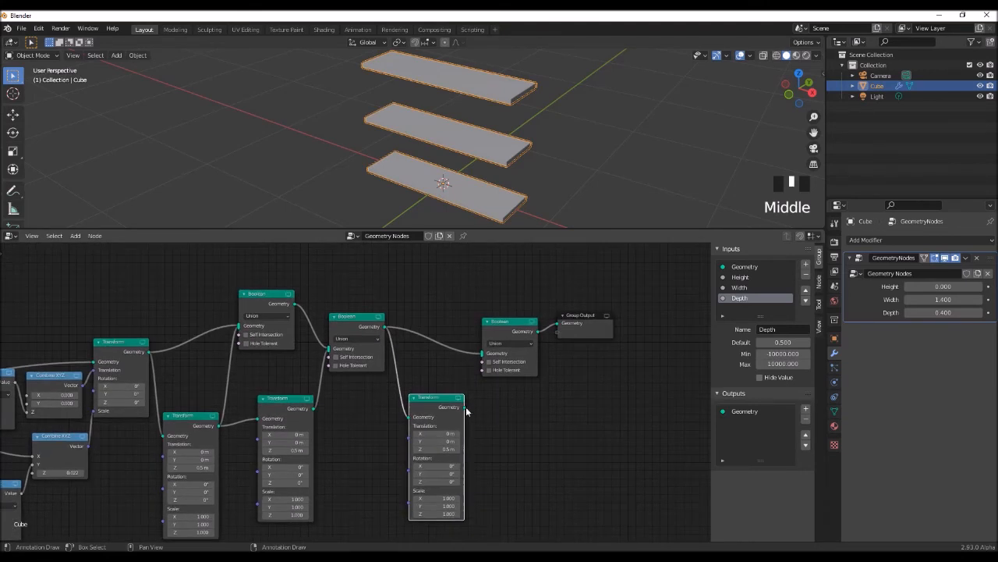
{"action": "scroll", "coordinate": [456, 164], "scroll_direction": "down", "scroll_amount": 5}
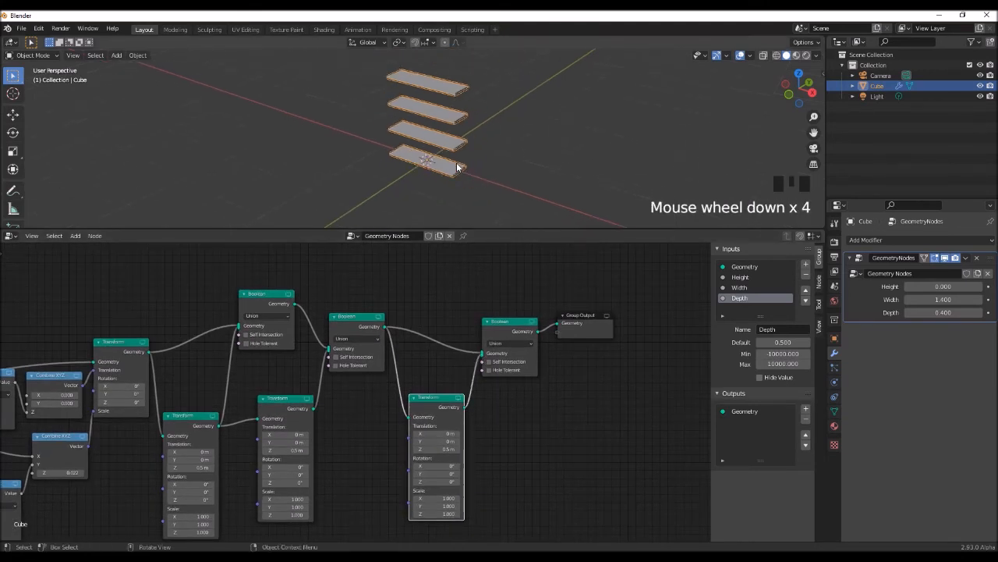
{"action": "scroll", "coordinate": [457, 163], "scroll_direction": "up", "scroll_amount": 3}
{"action": "middle_click_drag", "start_coordinate": [517, 158], "coordinate": [518, 187], "text": "shift"}
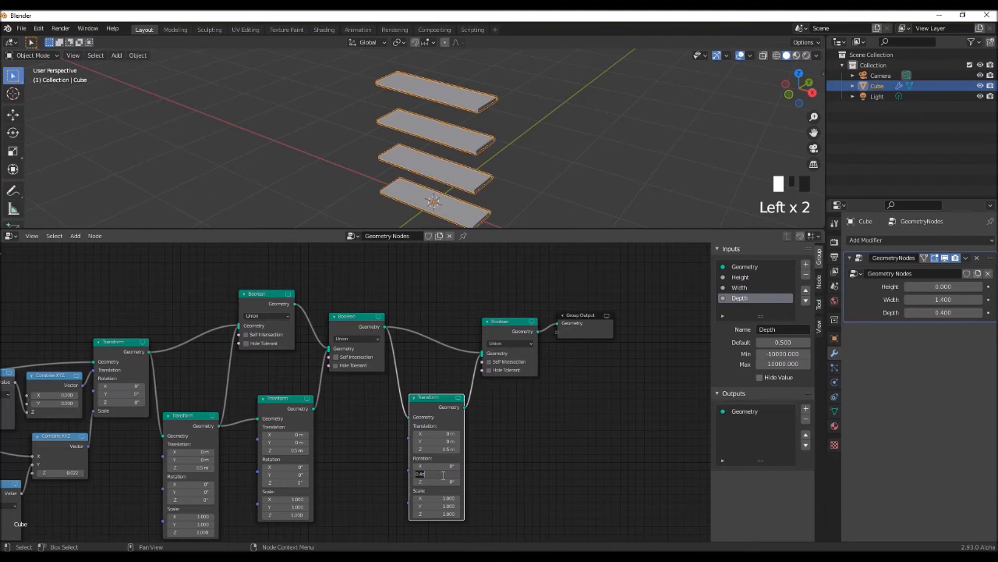
Set the last Transform node's Y rotation to 90° and its X translation to -0.5 m
{"action": "key", "text": "Return"}
{"action": "middle_click_drag", "start_coordinate": [545, 154], "coordinate": [485, 168]}
{"action": "scroll", "coordinate": [535, 191], "scroll_direction": "up", "scroll_amount": 1}
{"action": "scroll", "coordinate": [489, 166], "scroll_direction": "up", "scroll_amount": 1}
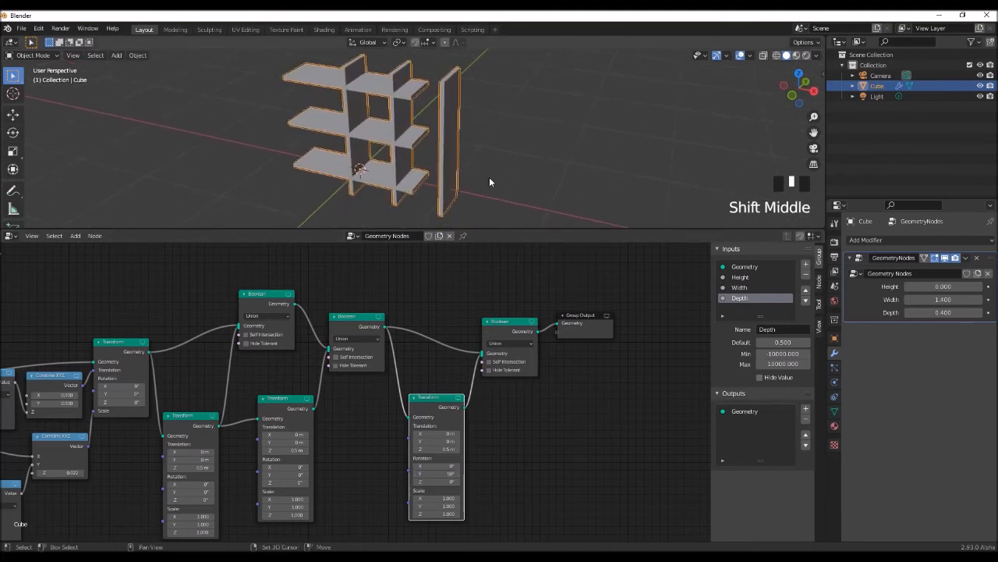
{"action": "left_click", "coordinate": [442, 434]}
{"action": "type", "text": "-.5"}
{"action": "key", "text": "Return"}
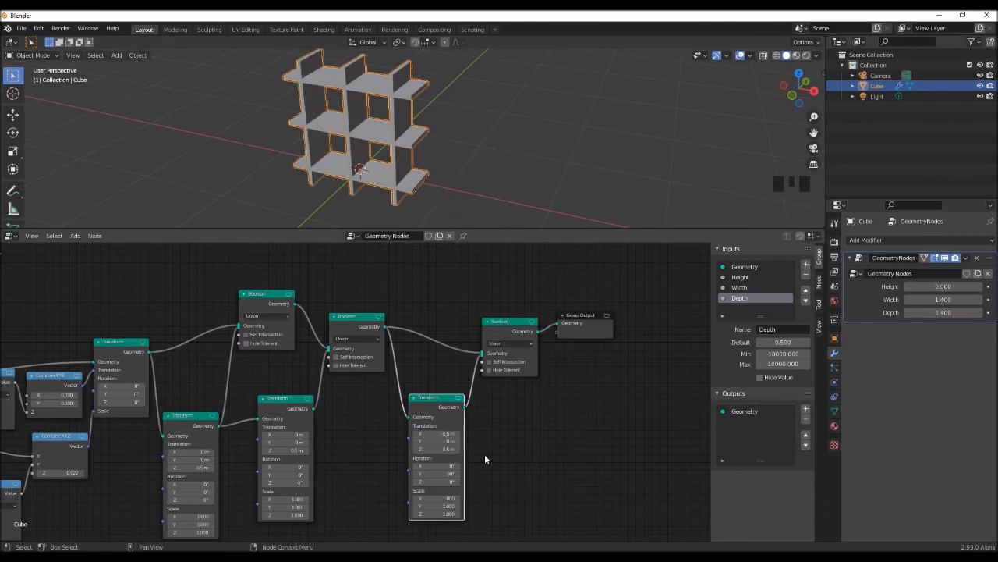
Try other values for the modifier's Height and Width inputs, restoring Height to 0 and Width to 1.4
{"action": "scroll", "coordinate": [497, 461], "scroll_direction": "down", "scroll_amount": 1}
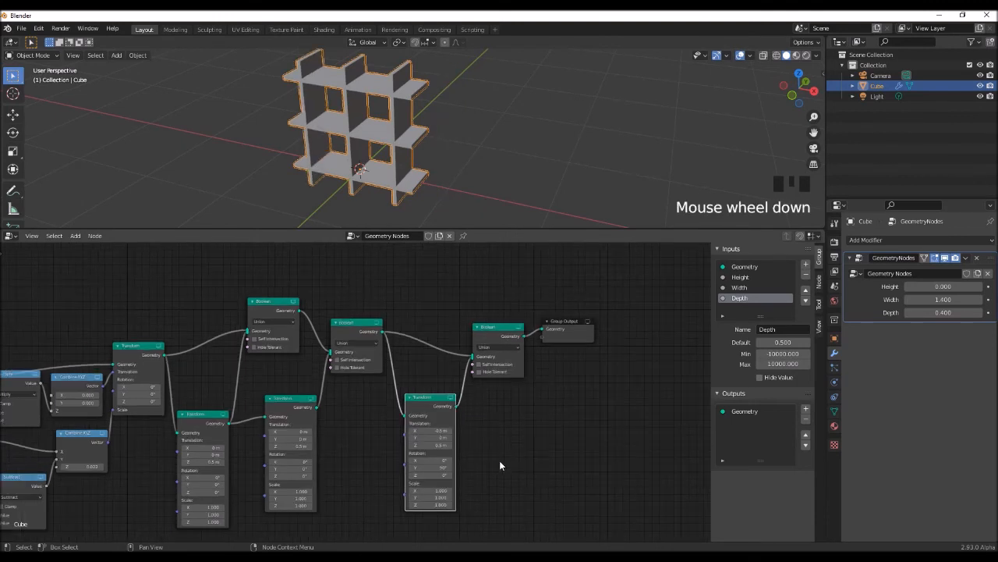
{"action": "middle_click_drag", "start_coordinate": [500, 461], "coordinate": [544, 450]}
{"action": "mouse_move", "coordinate": [415, 189]}
{"action": "middle_mouse_down"}
{"action": "mouse_move", "coordinate": [455, 149]}
{"action": "mouse_move", "coordinate": [426, 173]}
{"action": "middle_mouse_up"}
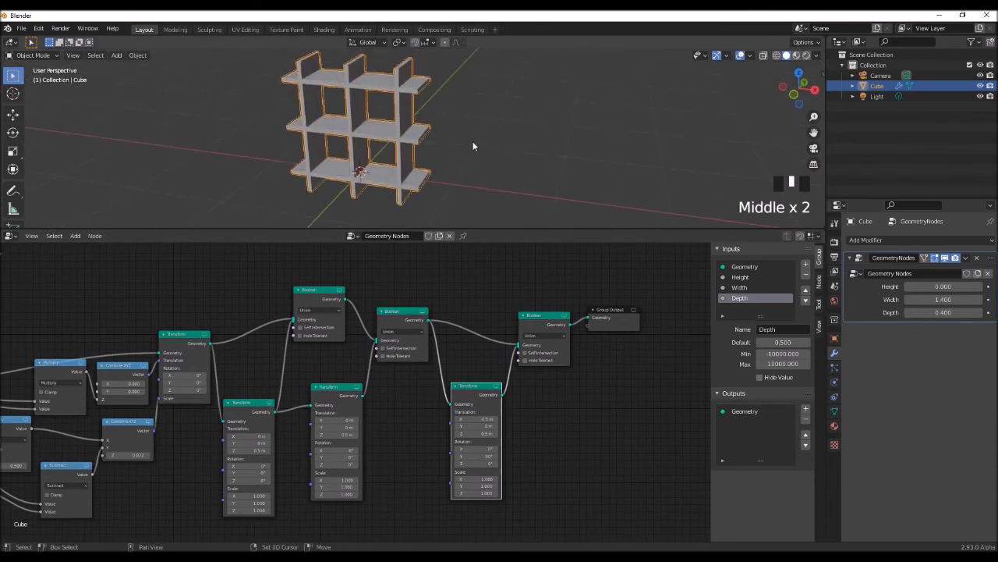
{"action": "middle_click_drag", "start_coordinate": [473, 146], "coordinate": [478, 160], "text": "shift"}
{"action": "left_click_drag", "start_coordinate": [936, 286], "coordinate": [962, 304]}
{"action": "type", "text": "0"}
{"action": "key", "text": "Return"}
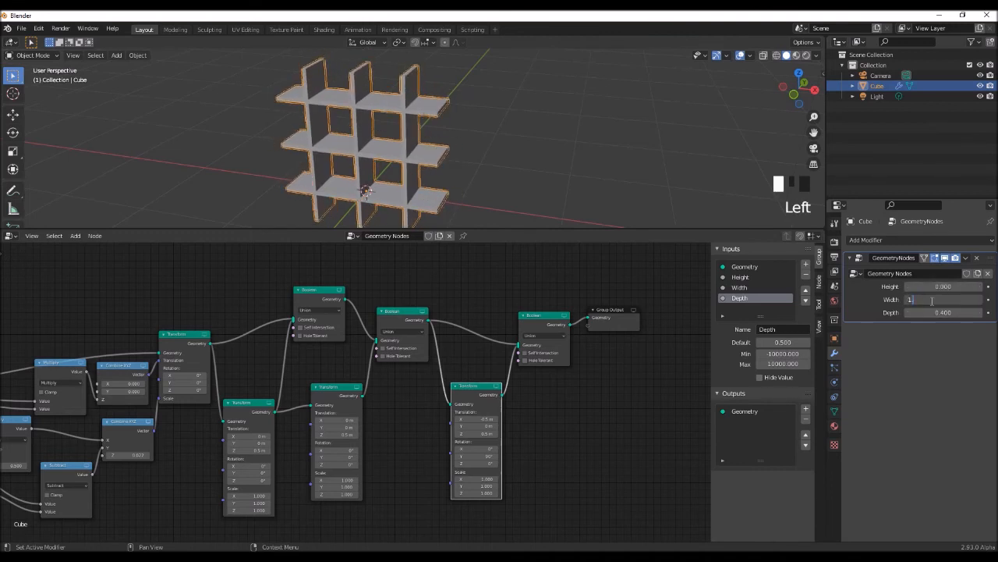
{"action": "type", "text": ".45"}
{"action": "key", "text": "Return"}
Try a Depth of about 0.78 in the modifier and restore it to 0.4
{"action": "middle_click_drag", "start_coordinate": [546, 175], "coordinate": [583, 194]}
{"action": "left_click_drag", "start_coordinate": [921, 312], "coordinate": [930, 312]}
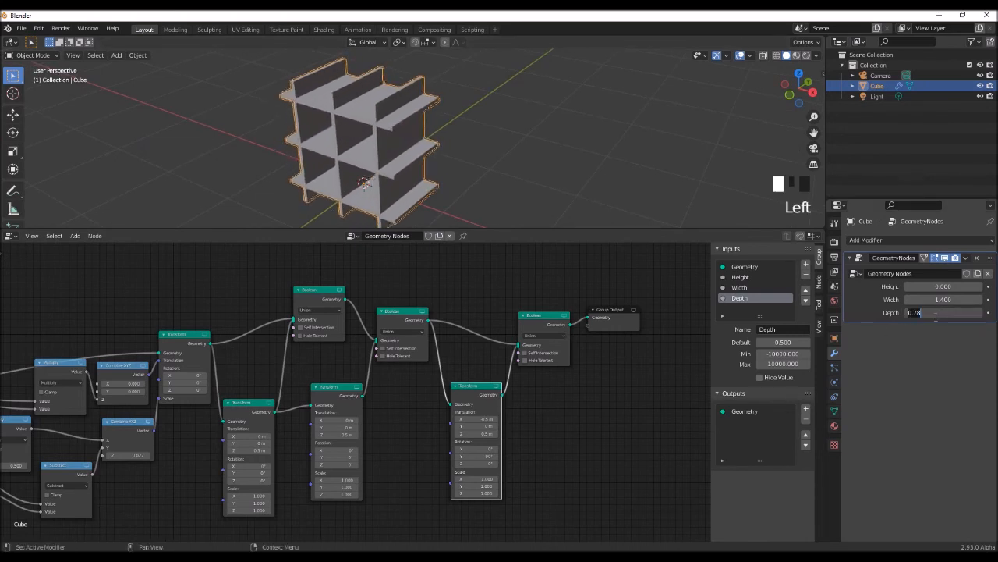
{"action": "key", "text": "BackSpace"}
{"action": "key", "text": "BackSpace"}
{"action": "type", "text": "4"}
{"action": "key", "text": "Return"}
Enlarge the 3D viewport slightly over the node editor and recentre the shelf in it
{"action": "middle_click_drag", "start_coordinate": [452, 194], "coordinate": [501, 187]}
{"action": "left_click_drag", "start_coordinate": [499, 230], "coordinate": [499, 268]}
{"action": "middle_click_drag", "start_coordinate": [499, 215], "coordinate": [504, 198], "text": "shift"}
{"action": "scroll", "coordinate": [414, 491], "scroll_direction": "down", "scroll_amount": 2}
Review the node tree from Group Input to Group Output, moving the first Boolean node slightly down
{"action": "middle_click_drag", "start_coordinate": [414, 490], "coordinate": [235, 482]}
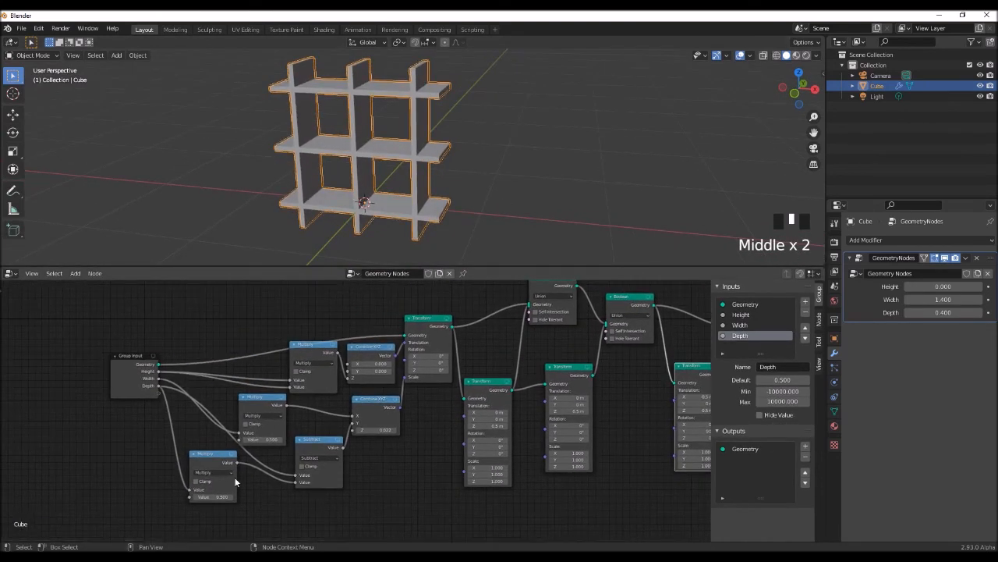
{"action": "scroll", "coordinate": [235, 482], "scroll_direction": "up", "scroll_amount": 3}
{"action": "middle_click_drag", "start_coordinate": [414, 498], "coordinate": [328, 507]}
{"action": "middle_click_drag", "start_coordinate": [564, 478], "coordinate": [464, 366]}
{"action": "left_click_drag", "start_coordinate": [460, 331], "coordinate": [455, 349]}
{"action": "middle_click_drag", "start_coordinate": [520, 480], "coordinate": [318, 475]}
{"action": "scroll", "coordinate": [524, 467], "scroll_direction": "down", "scroll_amount": 3}
{"action": "middle_click_drag", "start_coordinate": [522, 468], "coordinate": [615, 465]}
{"action": "scroll", "coordinate": [595, 475], "scroll_direction": "down", "scroll_amount": 1}
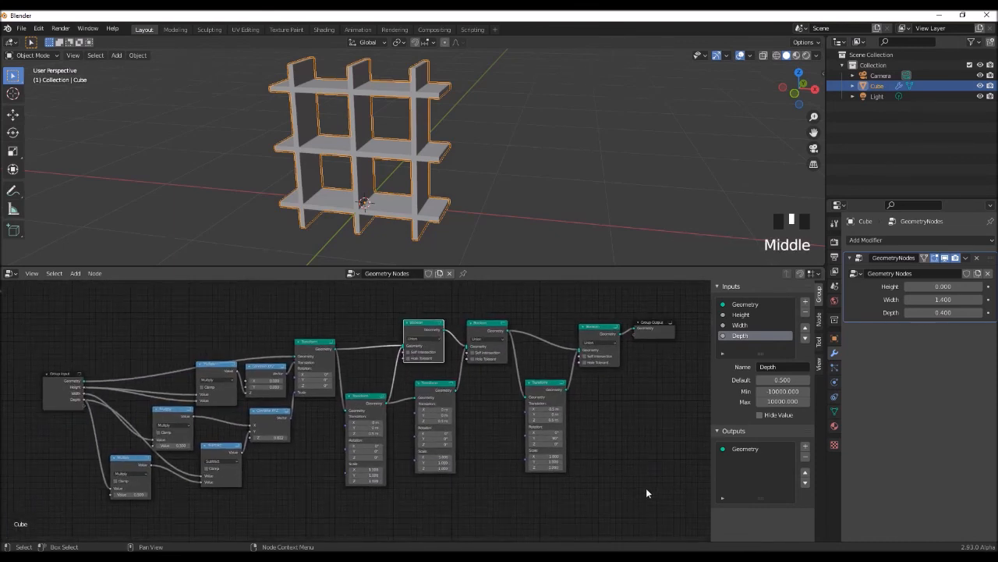
Expand the 3D viewport over almost the whole node editor and frame the shelf to inspect it
{"action": "left_click_drag", "start_coordinate": [649, 267], "coordinate": [634, 506]}
{"action": "key", "text": "KP_Decimal"}
{"action": "middle_click_drag", "start_coordinate": [502, 385], "coordinate": [659, 382]}
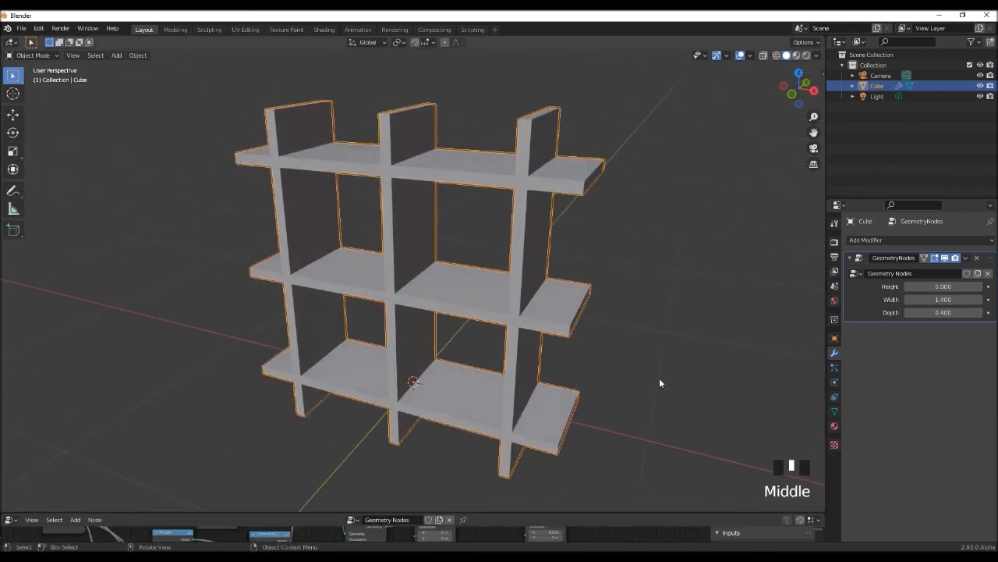